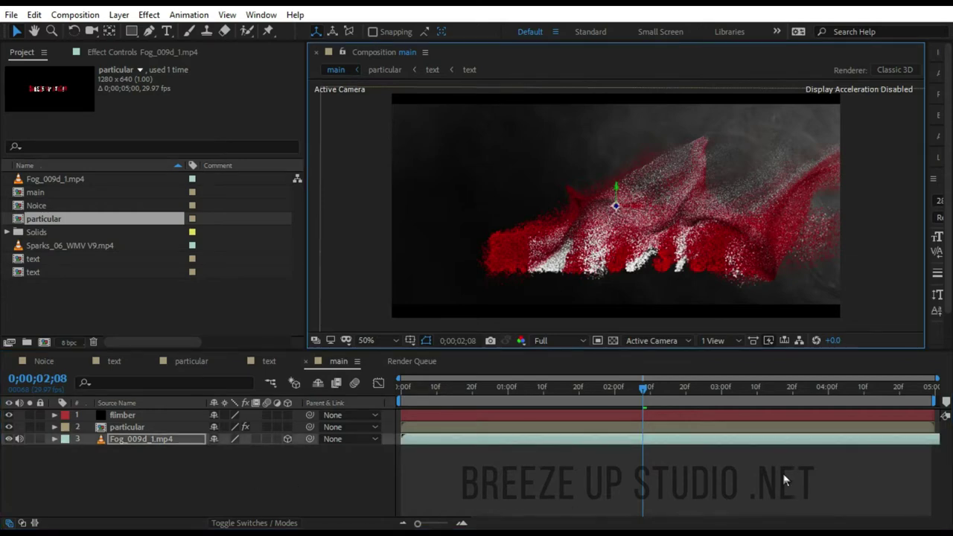
Create a new composition named Noice.
left_click(782, 473)
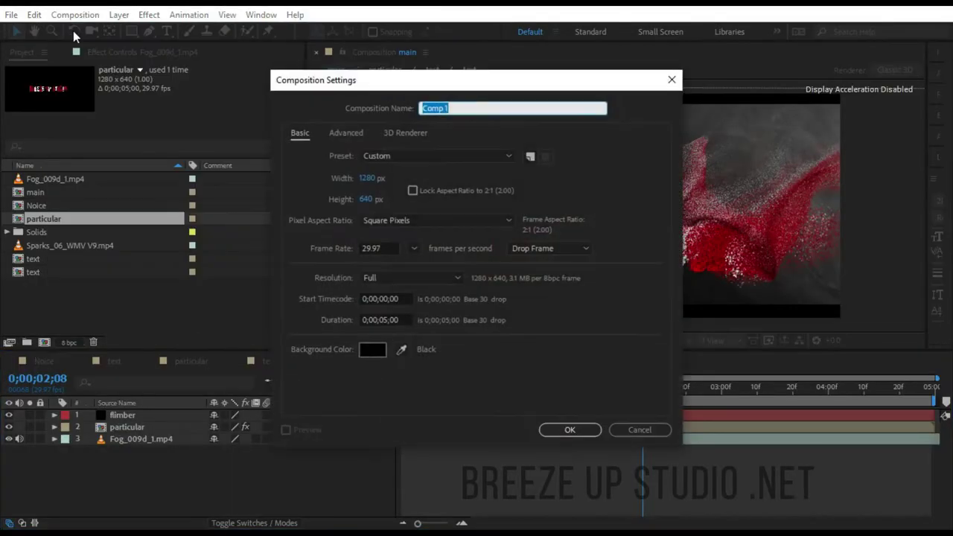
type("Noice")
left_click(568, 430)
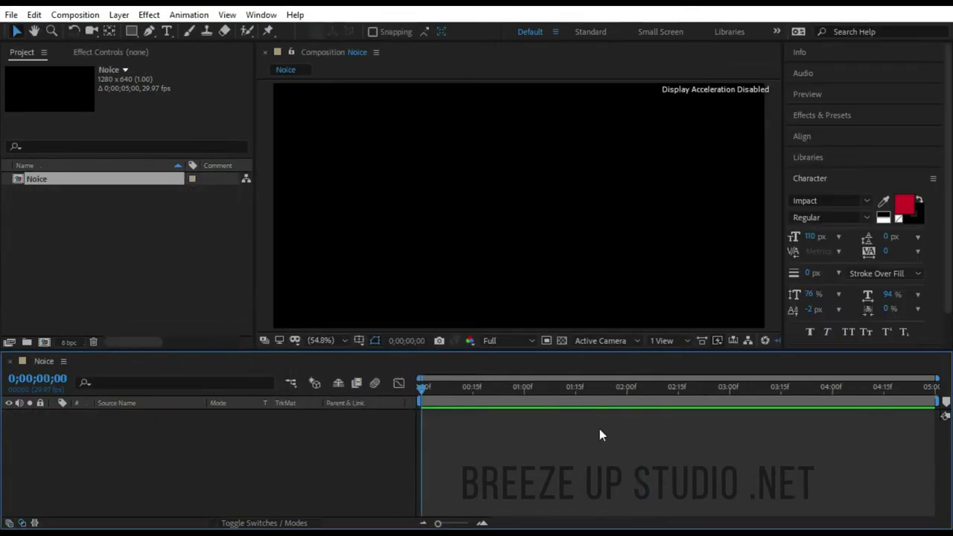
Add a black full-size solid layer named 'fractal noice' to the Noice comp.
right_click(323, 299)
mouse_move(355, 306)
left_click(519, 340)
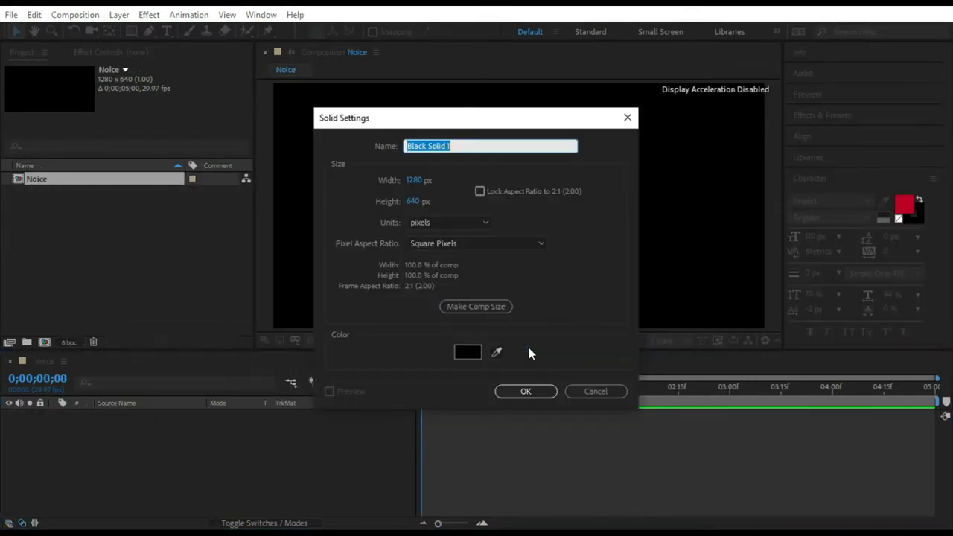
type("fractal")
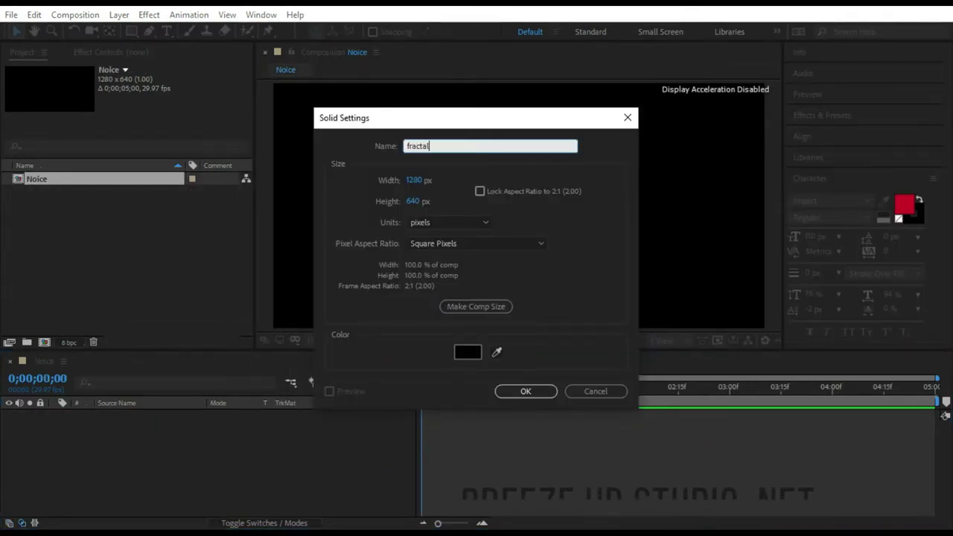
type(" noice")
left_click(518, 392)
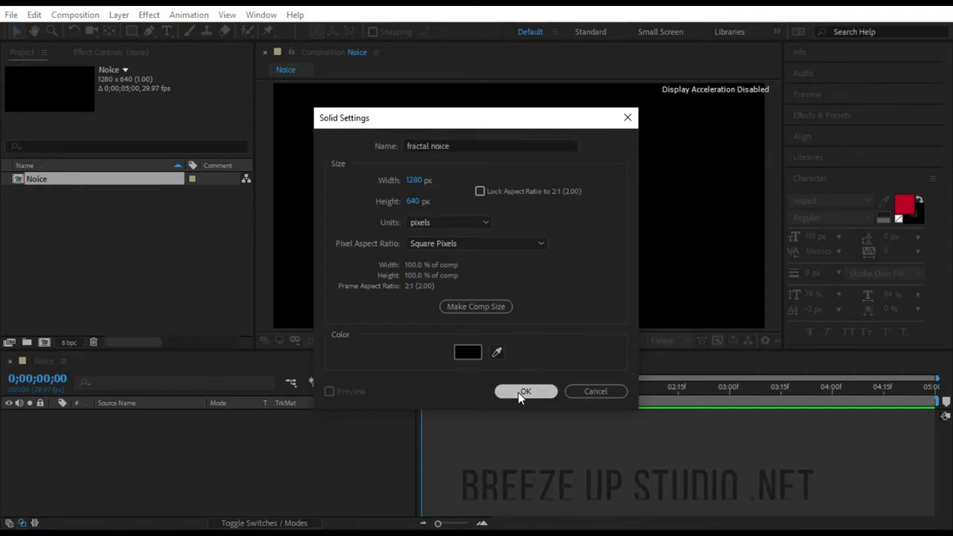
Apply the Fractal Noise effect to the fractal noice solid.
key("ctrl+space")
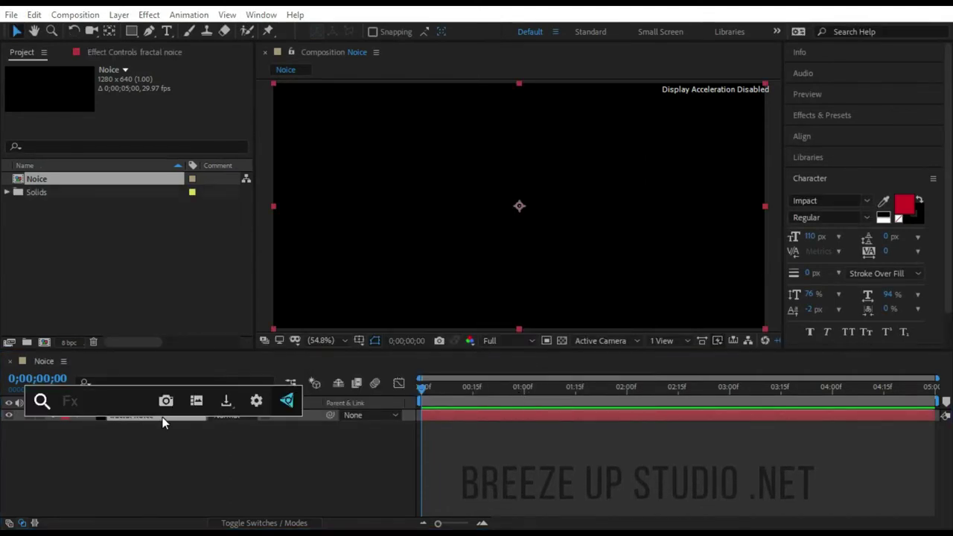
type("fract")
left_click(159, 412)
left_click(822, 115)
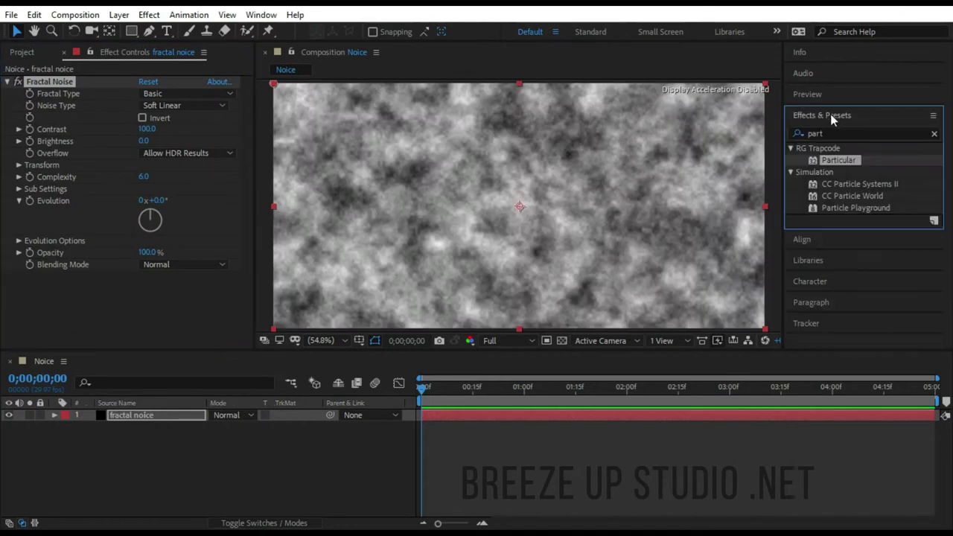
left_click(822, 133)
type("frac")
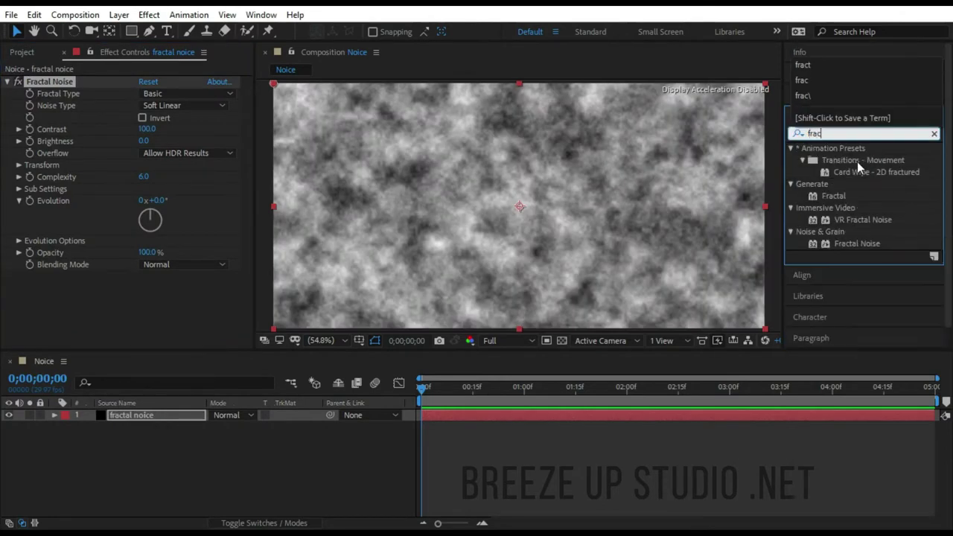
Set Linear noise, Dynamic Progressive fractal type, contrast 867 and brightness -112.
left_click(222, 106)
left_click(189, 132)
left_click(193, 94)
left_click(196, 194)
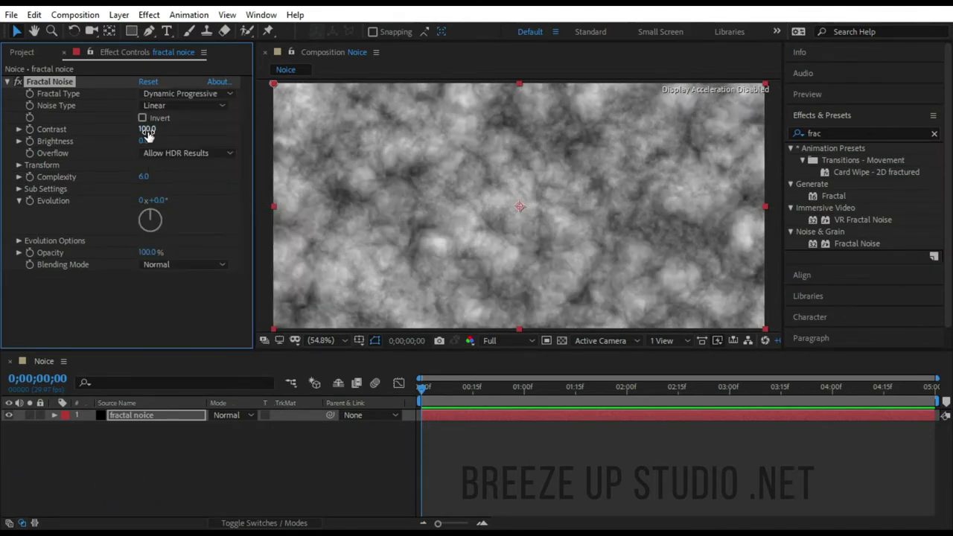
left_click_drag(147, 133, 251, 130)
left_click_drag(147, 130, 298, 129)
left_click_drag(143, 141, 268, 129)
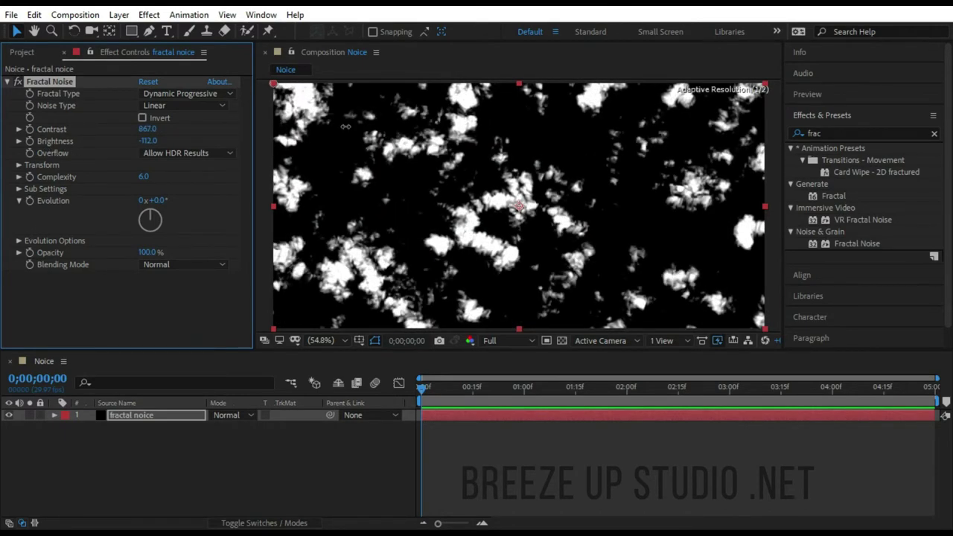
Set the noise Transform to Scale 39 and rotation 15°.
left_click(19, 164)
left_click_drag(176, 201, 96, 199)
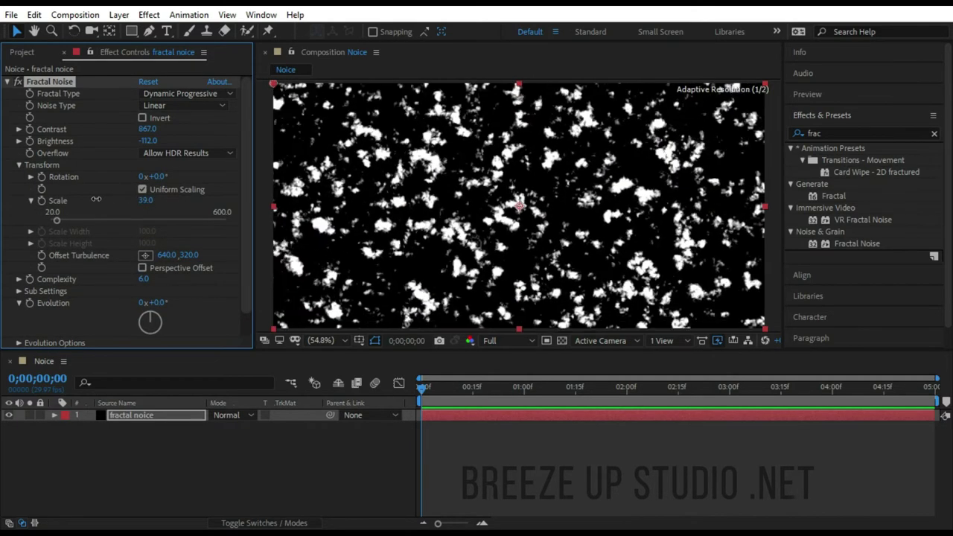
left_click(31, 201)
left_click(31, 200)
left_click_drag(159, 177, 172, 185)
left_click(30, 201)
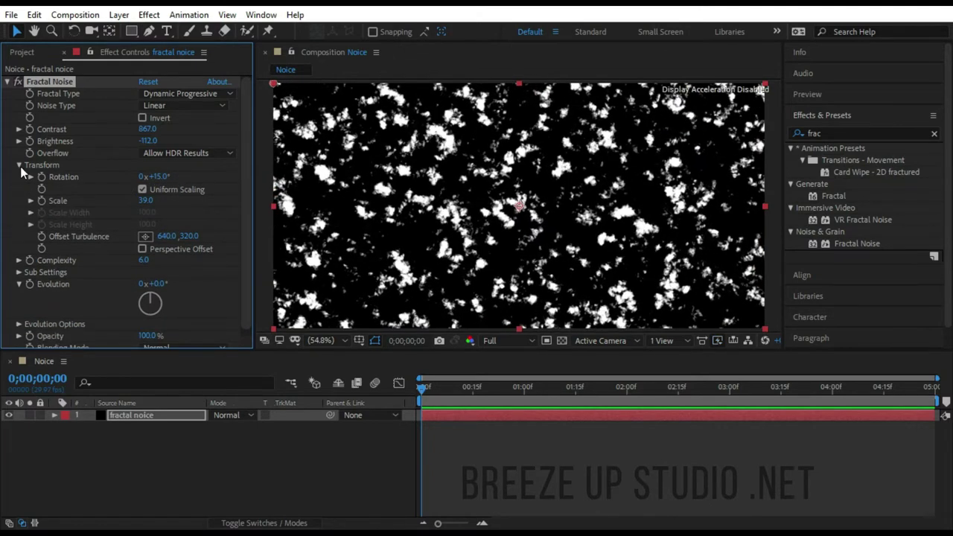
left_click(20, 166)
Drive Evolution with the expression time*250.
left_click(30, 200, "alt")
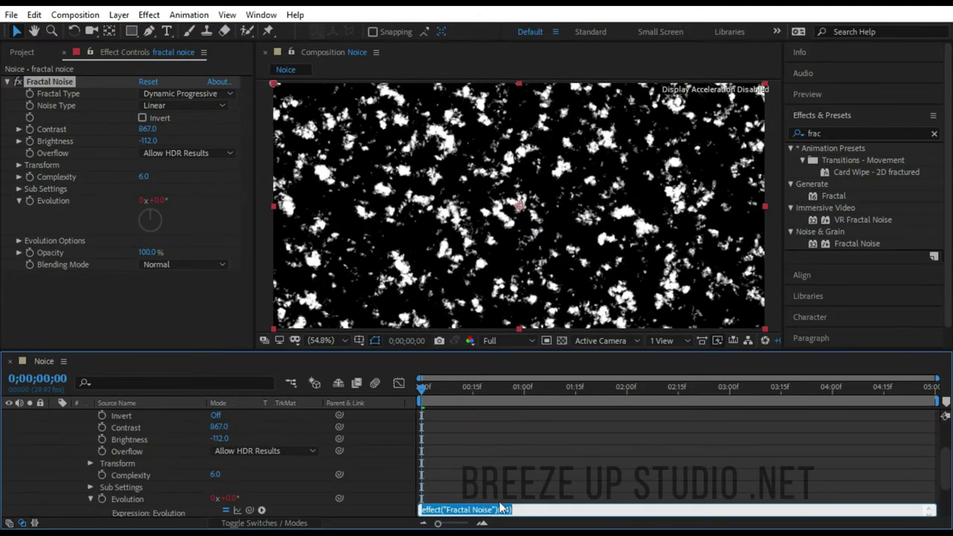
type("time*250")
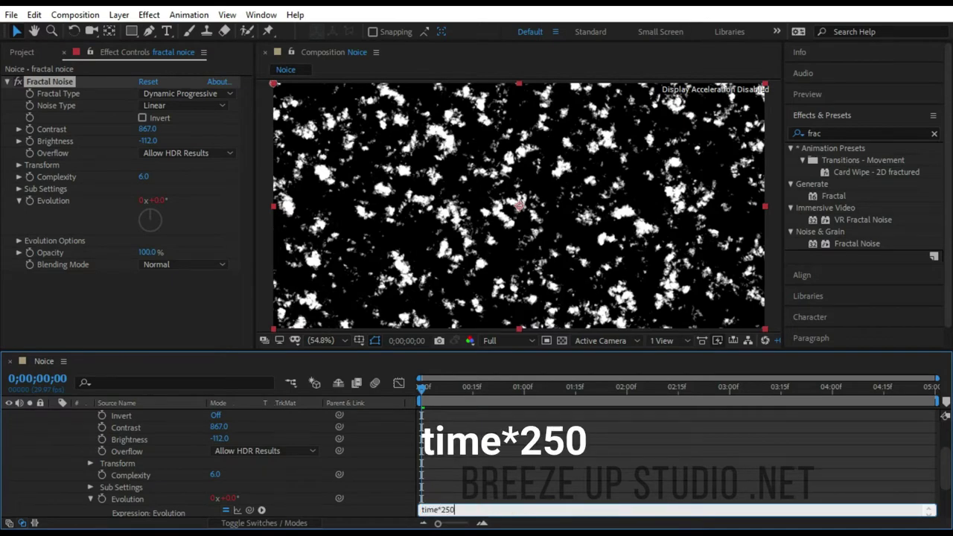
left_click(509, 469)
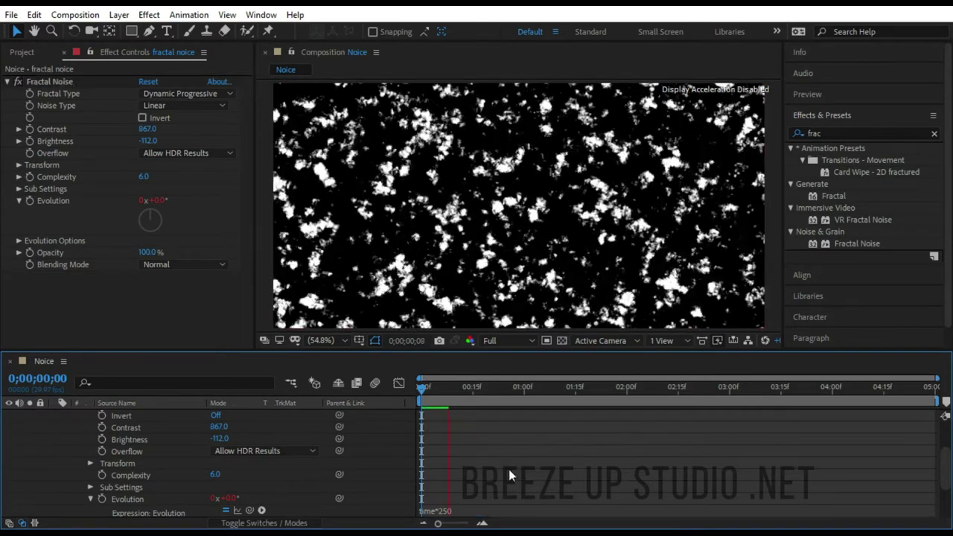
Duplicate the fractal noise layer and apply Invert to the second copy.
left_click(166, 413)
key("ctrl+d")
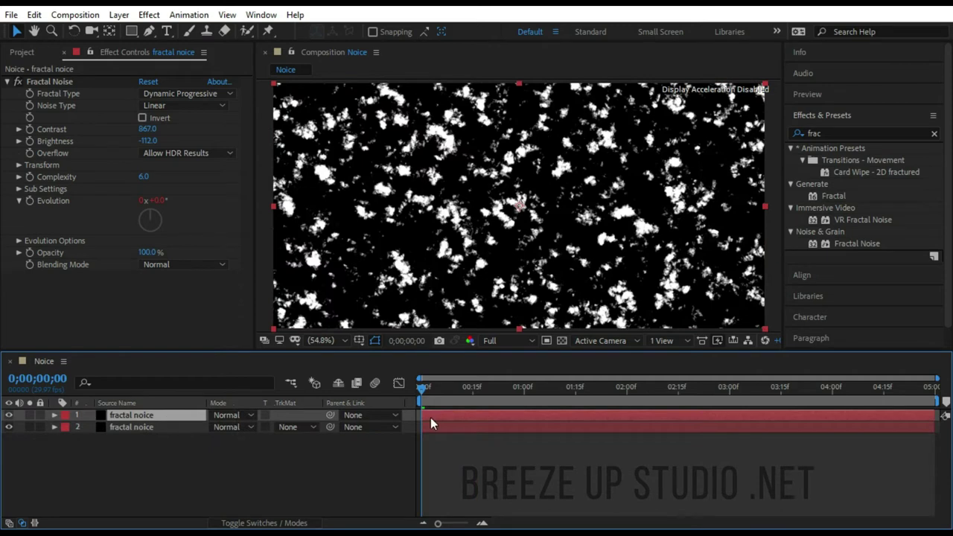
left_click(856, 133)
type("invert")
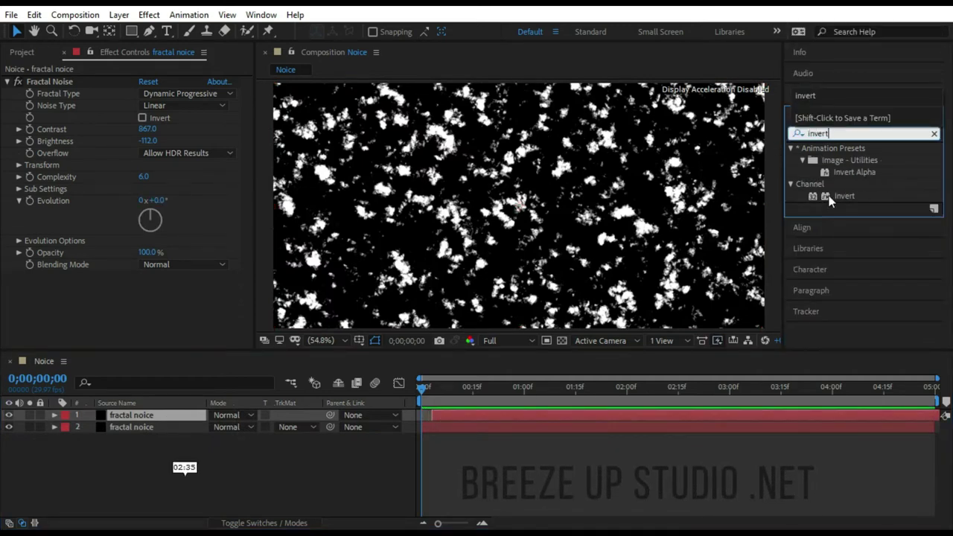
left_click_drag(830, 197, 170, 429)
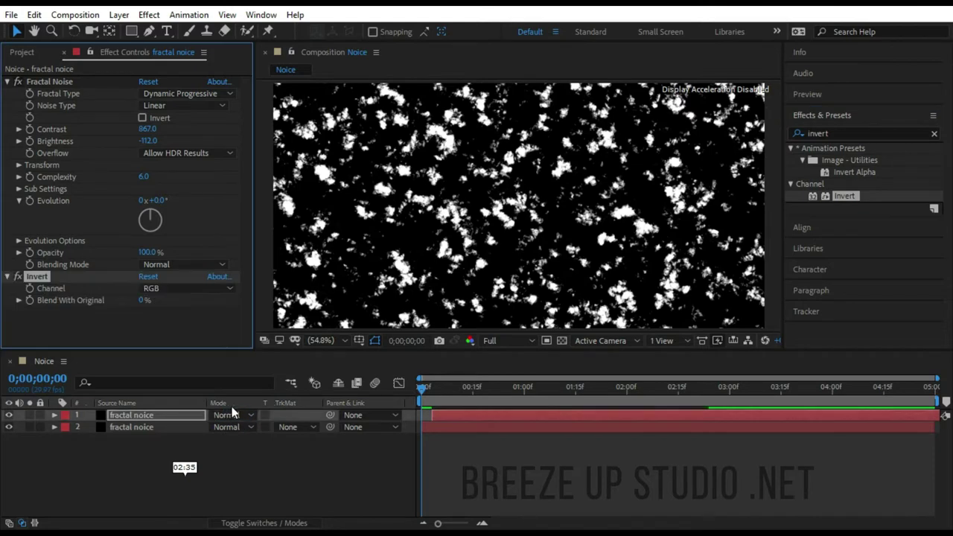
Set the inverted copy's track matte to Luma Matte of layer 1 and preview the outlines.
left_click(307, 427)
left_click(332, 490)
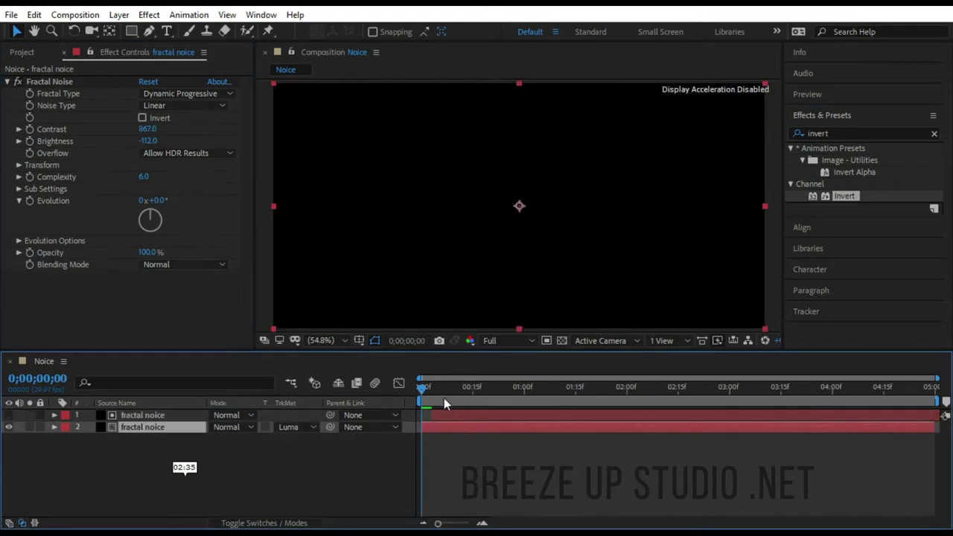
key("space")
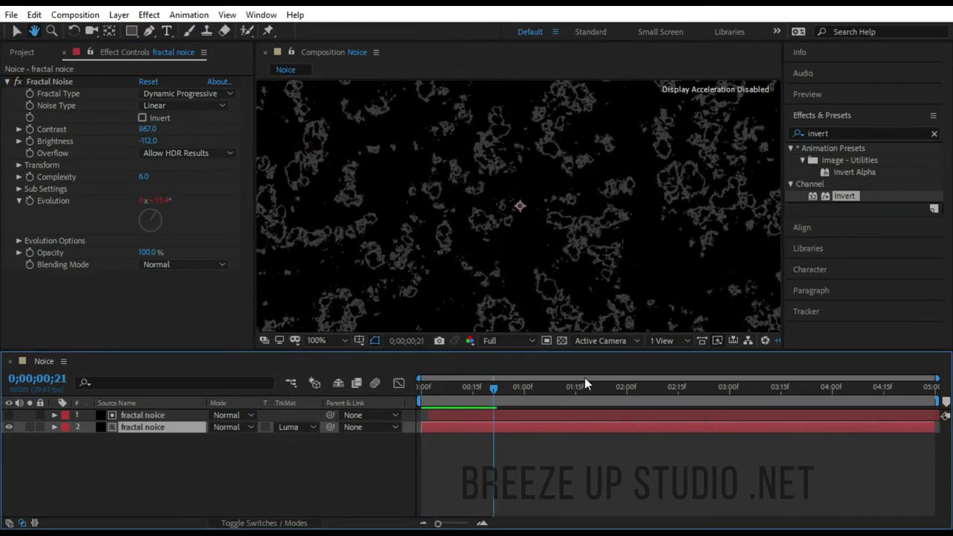
left_click(683, 387)
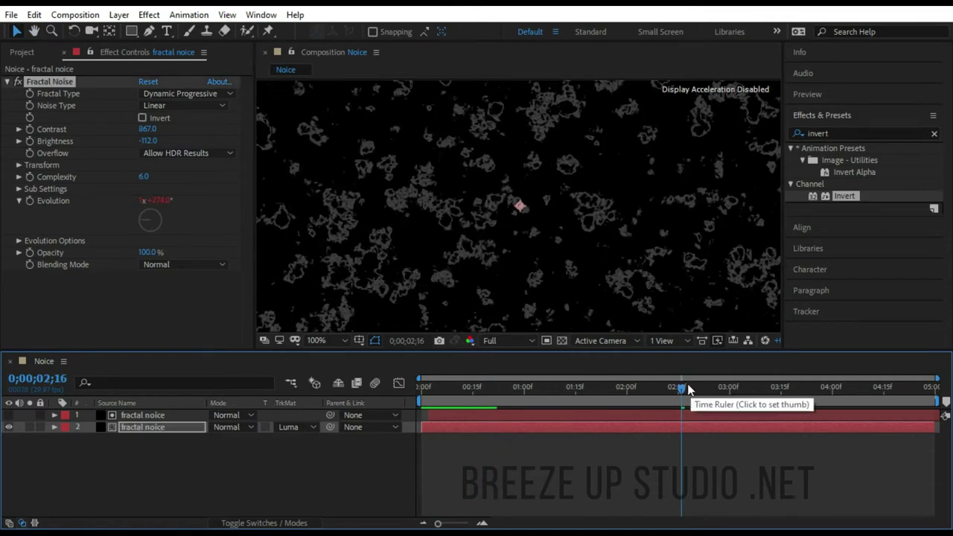
Create a composition named 'text' and place the Noice comp inside it.
left_click(75, 15)
left_click(67, 31)
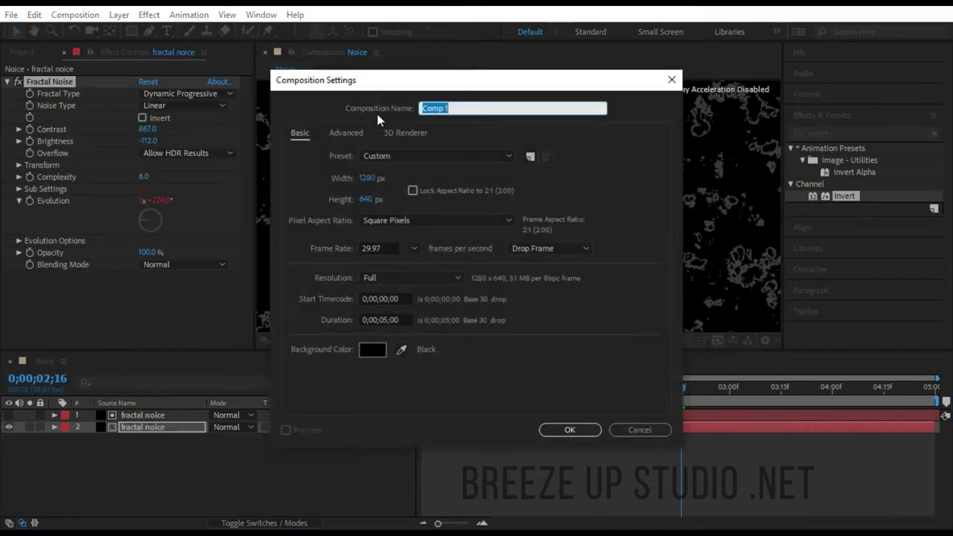
type("text")
left_click(560, 425)
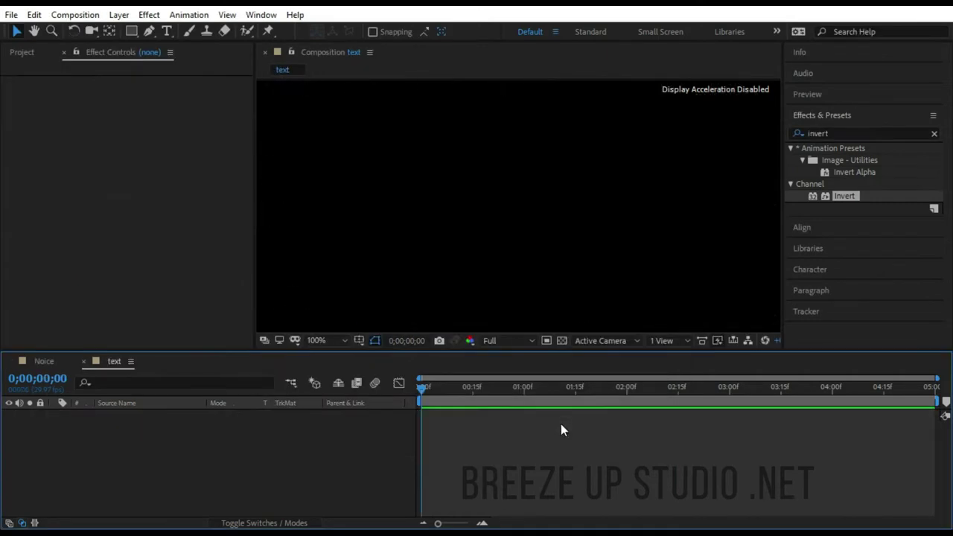
left_click(23, 54)
left_click_drag(47, 179, 108, 420)
left_click(424, 388)
Add a text layer reading 'BREEZE UP STUDIO'.
right_click(178, 469)
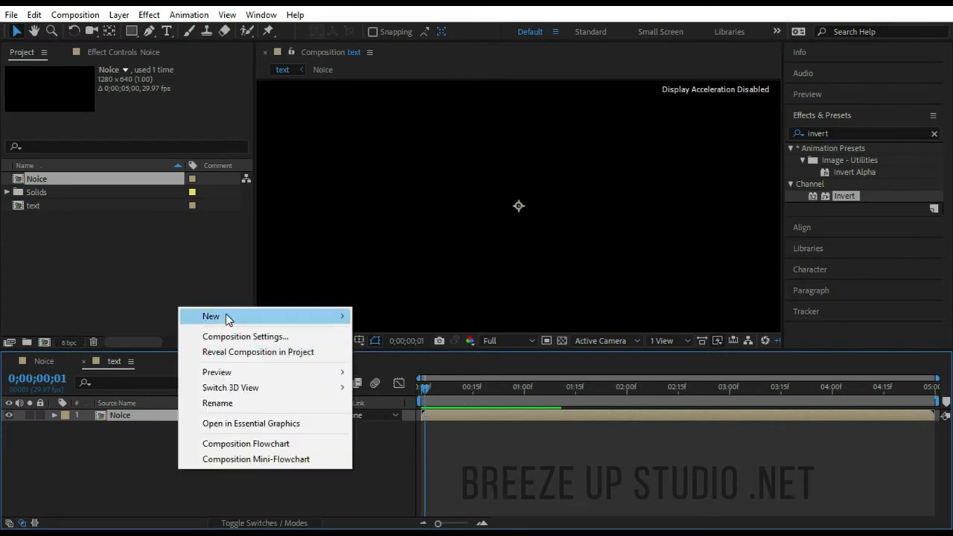
mouse_move(225, 313)
left_click(374, 335)
type("BRE")
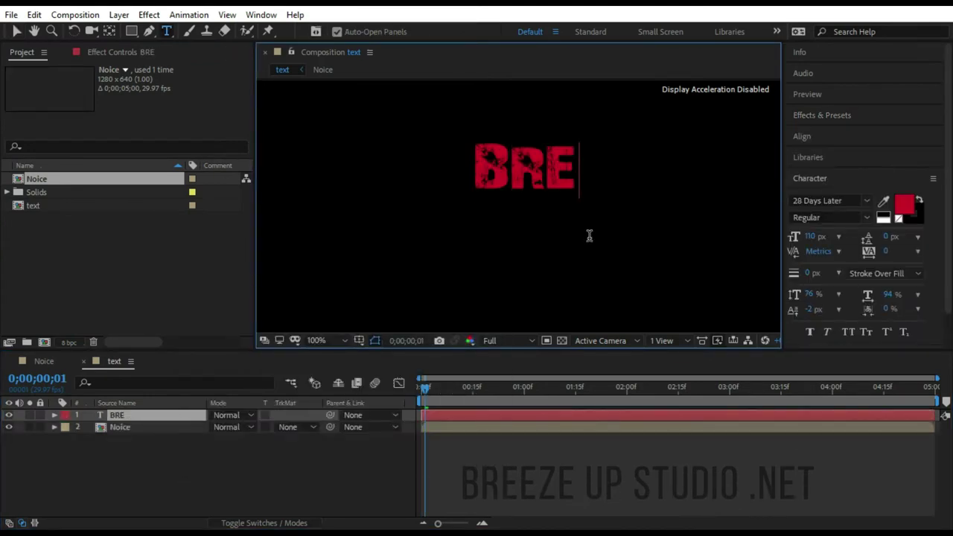
type("EZE UP")
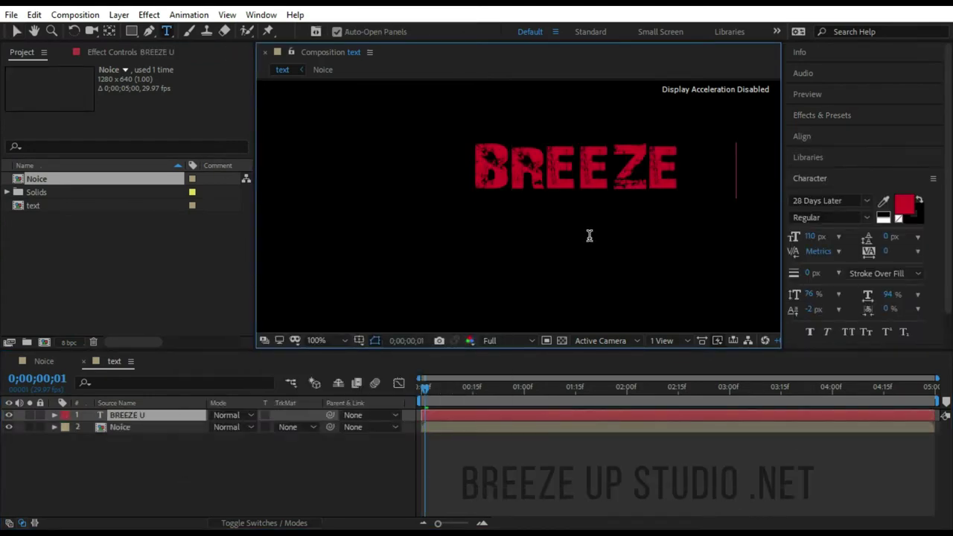
type(" STUDIO")
left_click(17, 32)
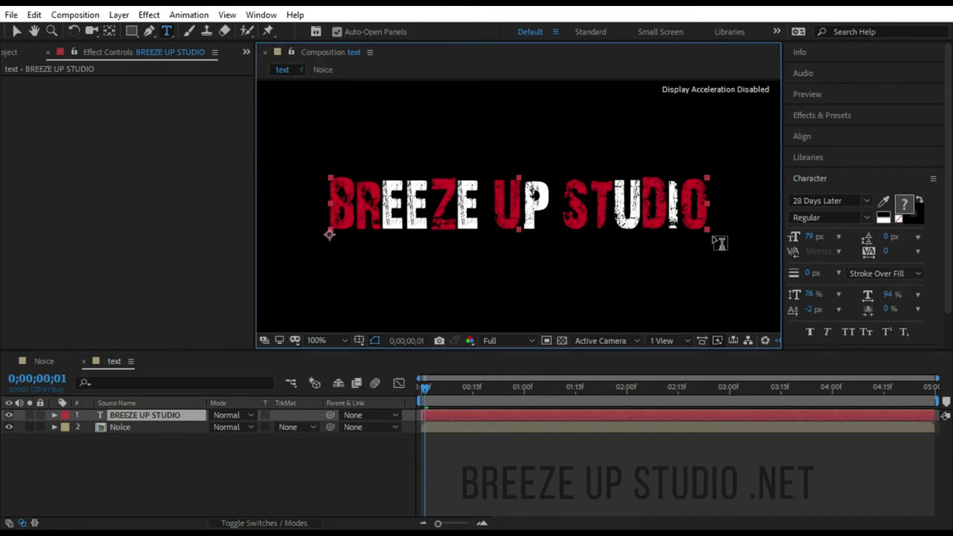
left_click(16, 32)
Precompose the title as 'text', put it below Noice, and use Noice as its Luma Matte.
right_click(184, 415)
left_click(227, 349)
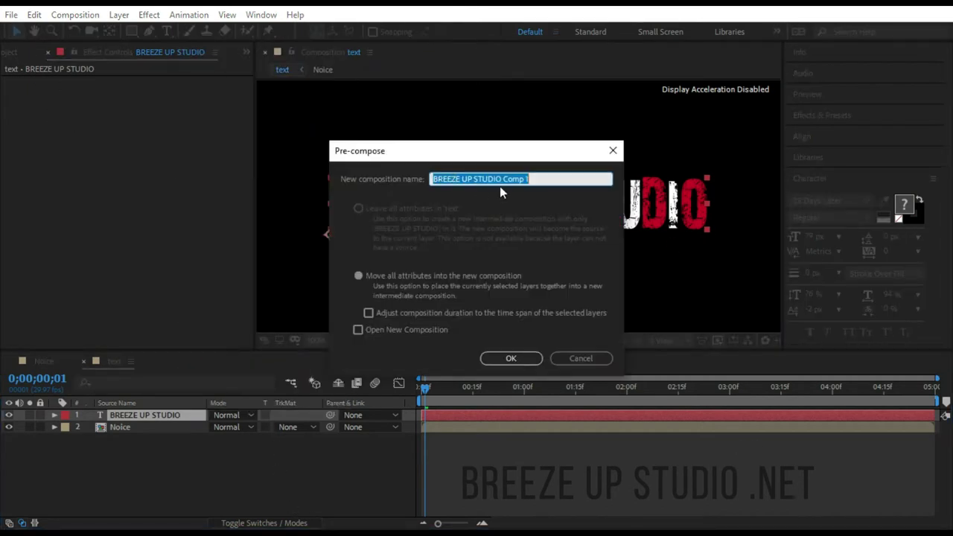
type("text")
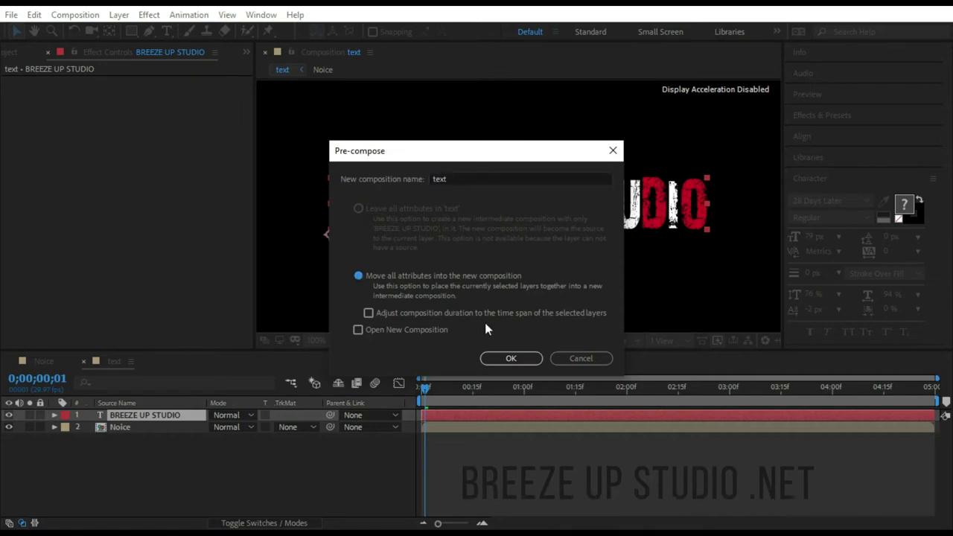
left_click(510, 361)
left_click_drag(149, 415, 171, 435)
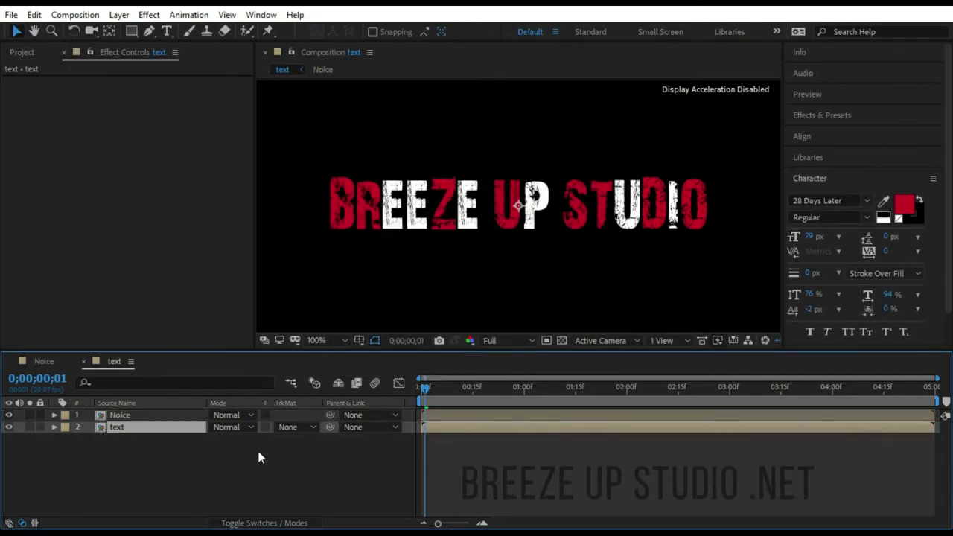
left_click(311, 428)
left_click(318, 493)
key("space")
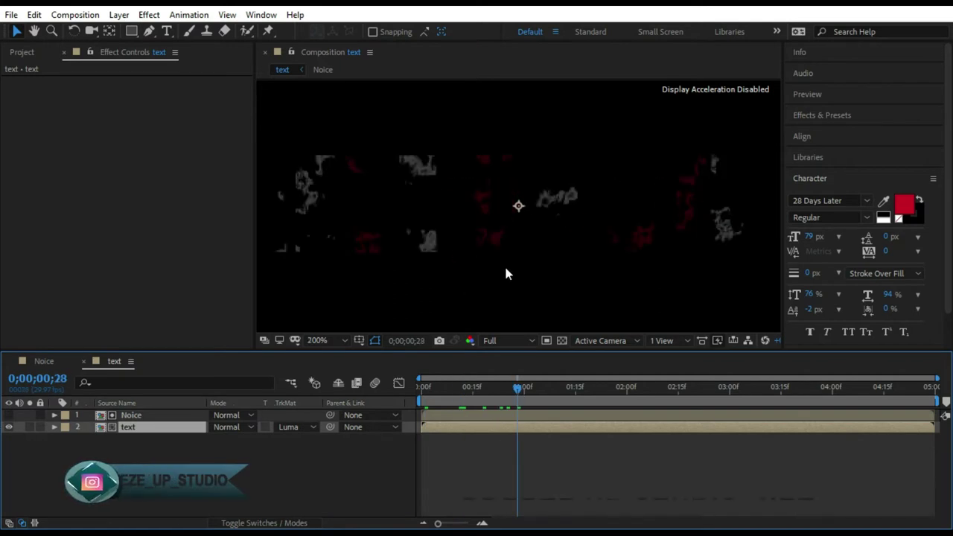
Create a new composition named 'particular'.
left_click(74, 15)
left_click(107, 30)
type("particular")
key("Return")
Add a solid layer named 'particular' to the comp.
right_click(204, 443)
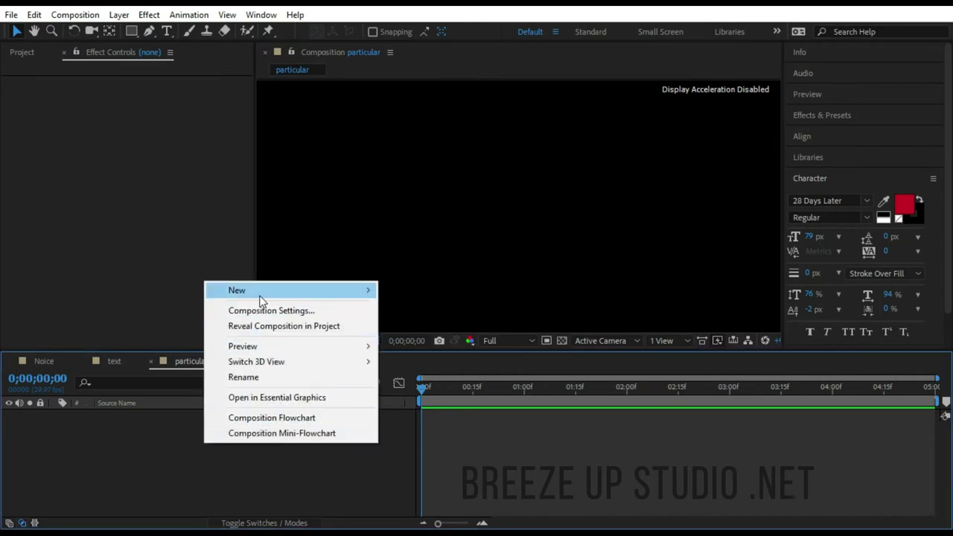
mouse_move(235, 290)
left_click(408, 326)
type("particular")
left_click(535, 390)
left_click(21, 53)
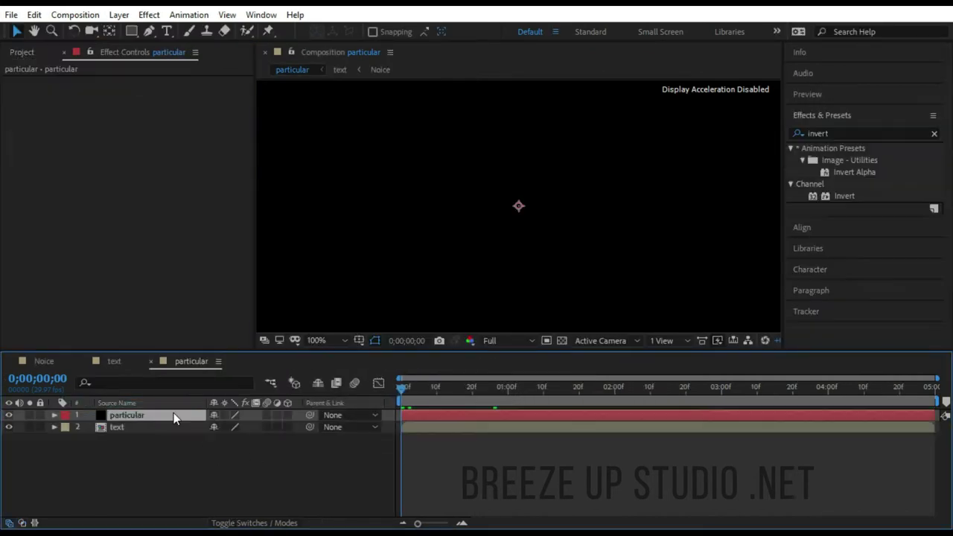
Apply Particular to the solid and set Particles/sec to 1000000.
key("ctrl+space")
type("partic")
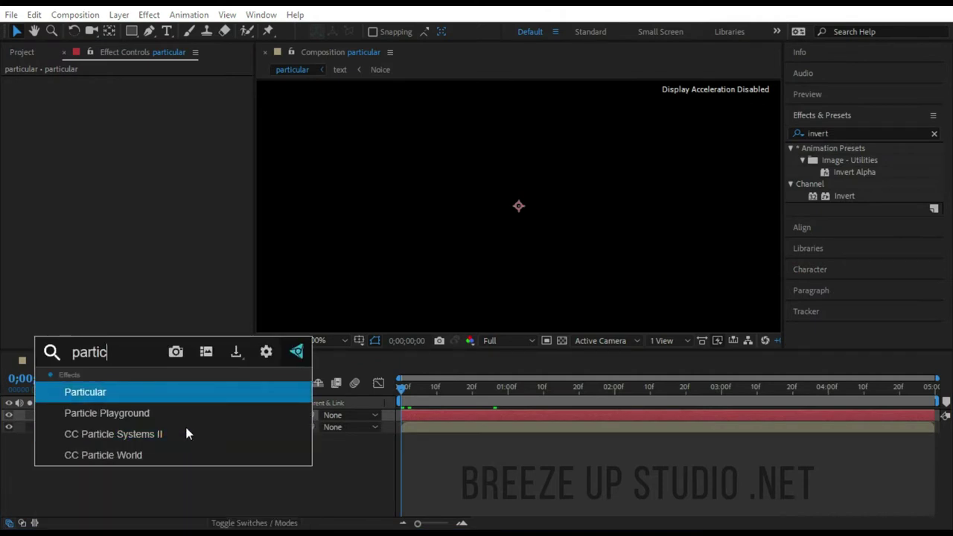
key("Return")
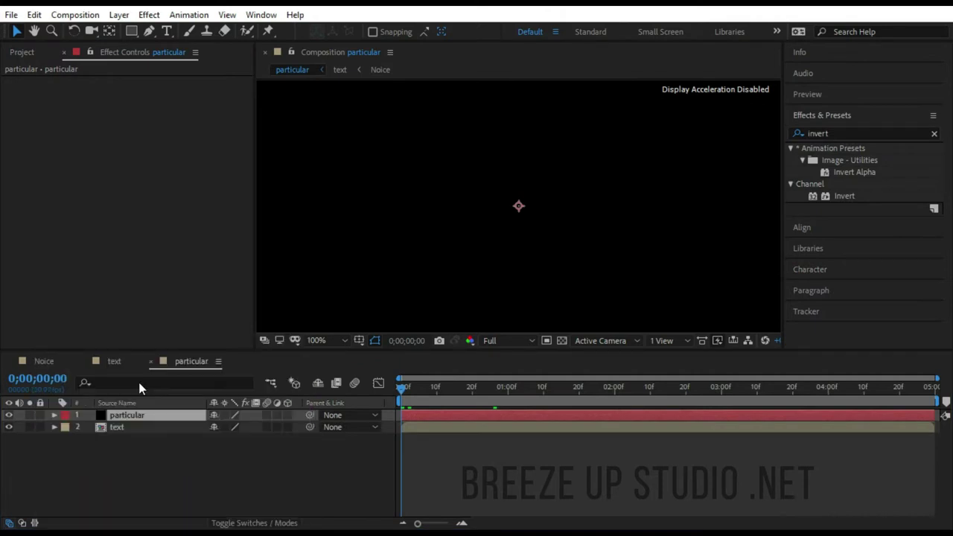
left_click(19, 95)
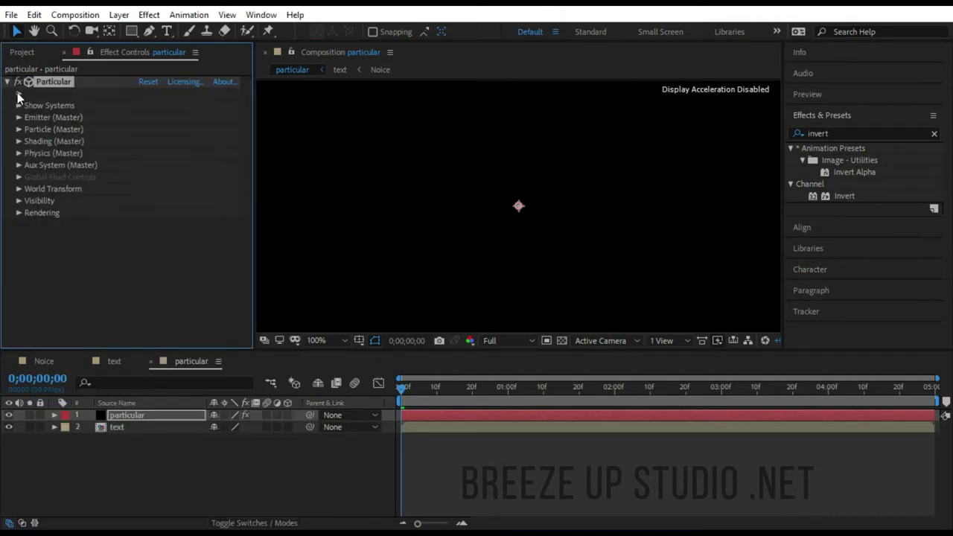
left_click(19, 118)
left_click(149, 105)
scroll(148, 186, "up", 1)
type("1000000")
left_click(289, 294)
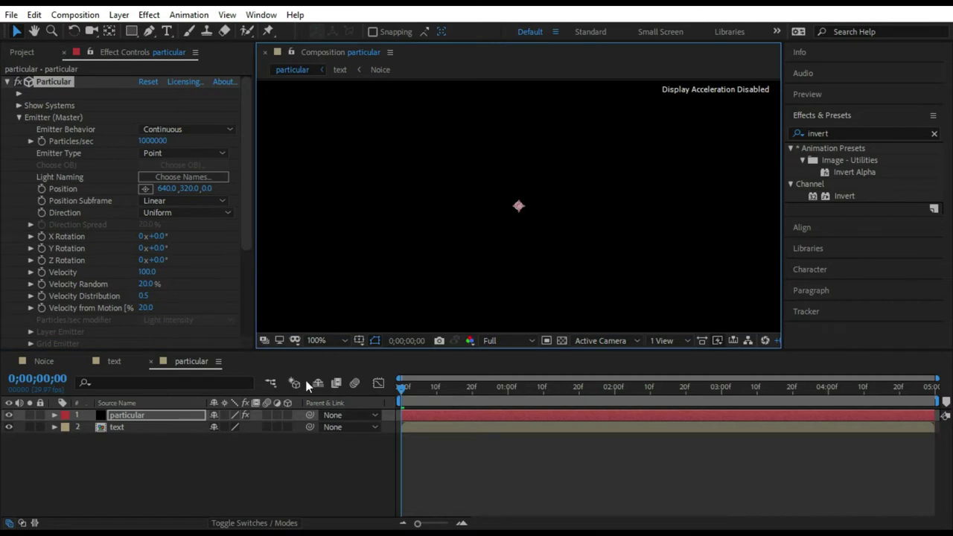
Make the text layer 3D and set emitter type Layer, velocity 0, emitter Z size 50.
left_click(287, 427)
left_click(215, 153)
left_click(189, 248)
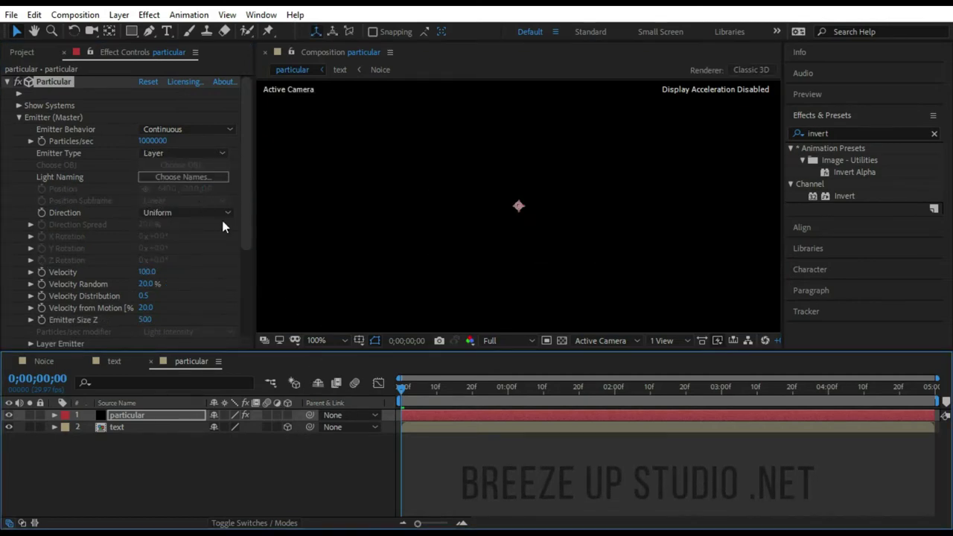
left_click(147, 272)
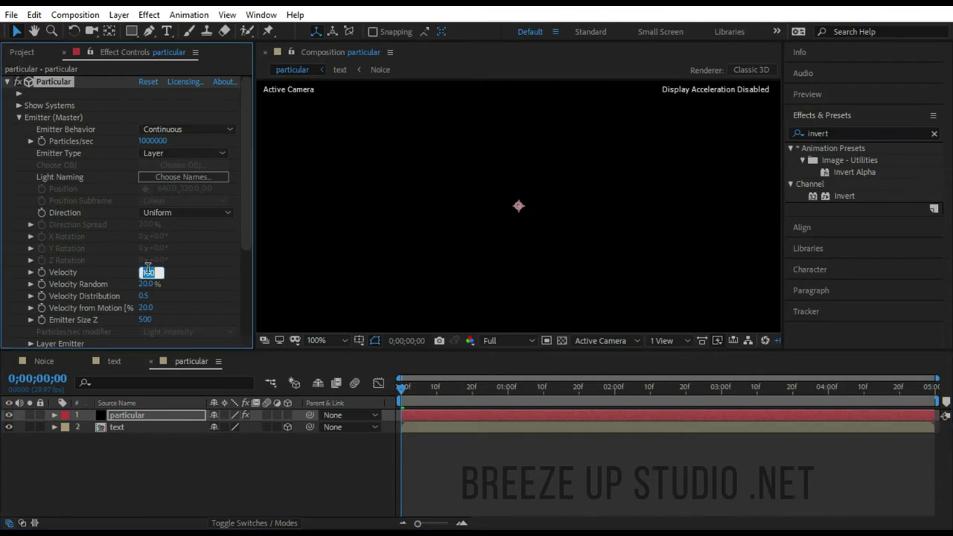
left_click(145, 321)
key("Return")
Choose the text layer as the Layer Emitter source and start editing Periodicity Rnd.
scroll(132, 310, "down", 4)
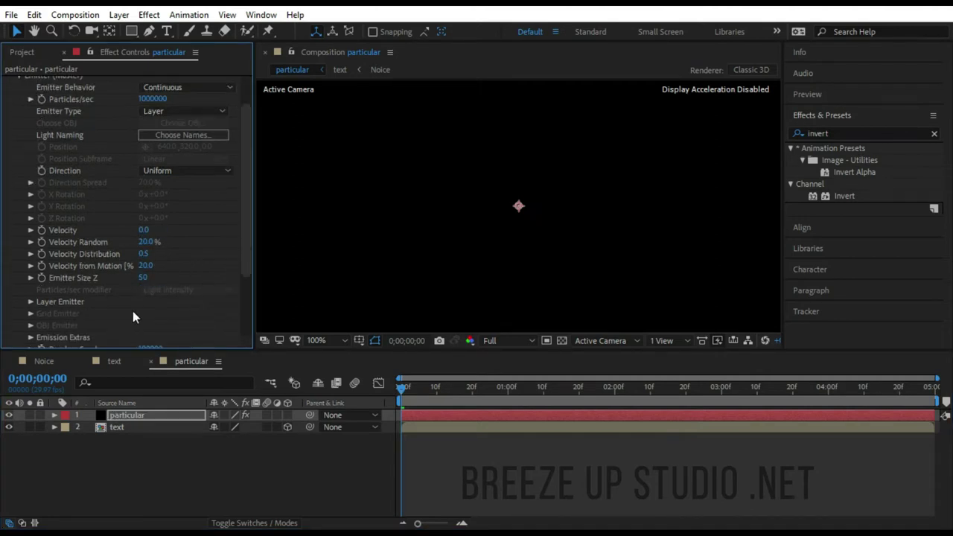
left_click(106, 261)
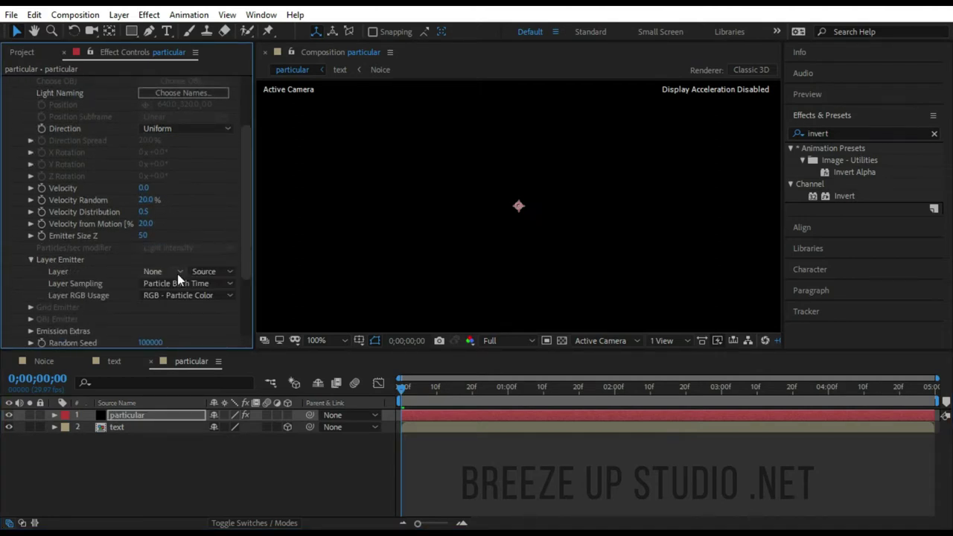
left_click(177, 273)
left_click(174, 317)
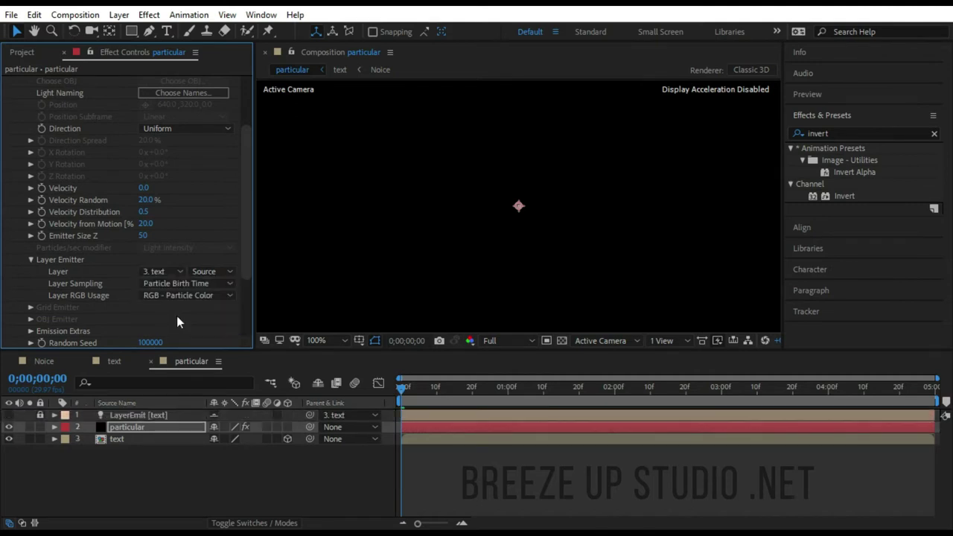
left_click(31, 331)
scroll(112, 311, "down", 4)
left_click(143, 278)
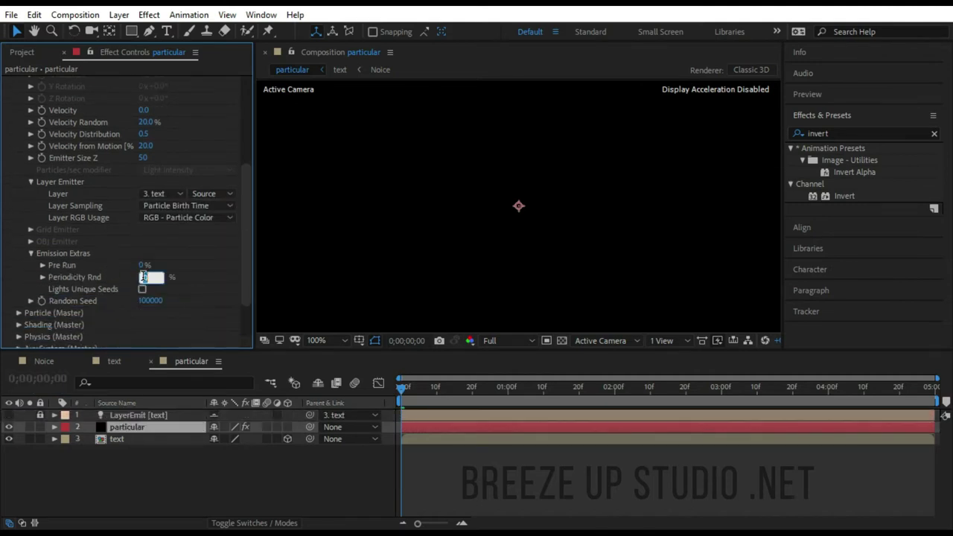
Set Periodicity Rnd to 100% and widen the viewer at 0;00;01;08.
type("100")
left_click(537, 390)
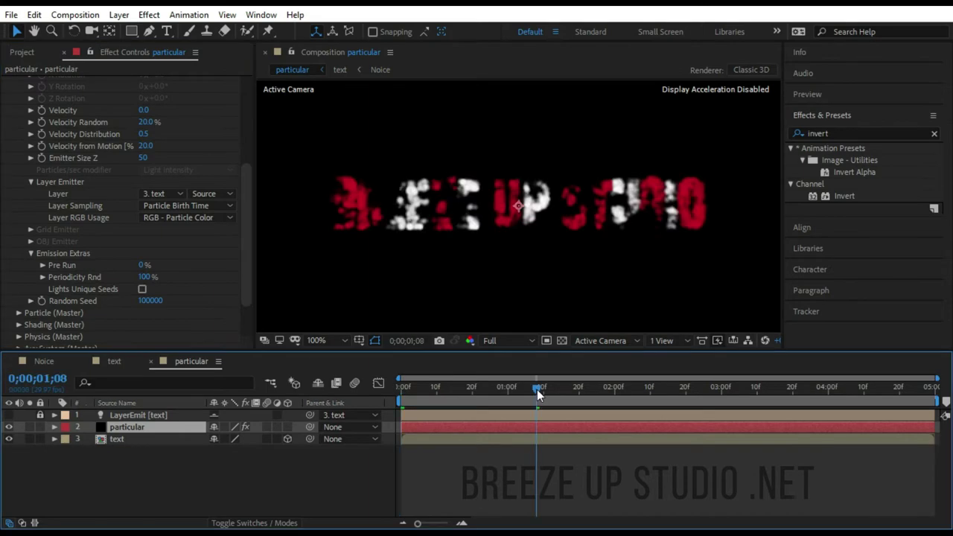
left_click_drag(784, 293, 935, 309)
scroll(17, 121, "up", 5)
Set particle Life to 1.3 seconds and Size to 4.
left_click(19, 118)
left_click(19, 131)
scroll(139, 96, "down", 2)
left_click(144, 93)
type("1.3")
left_click(144, 188)
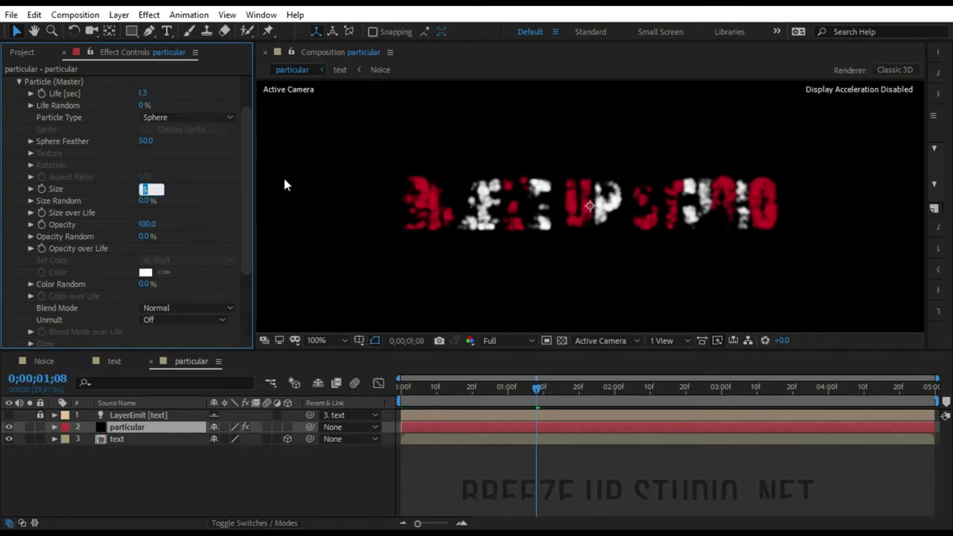
type("4")
key("Return")
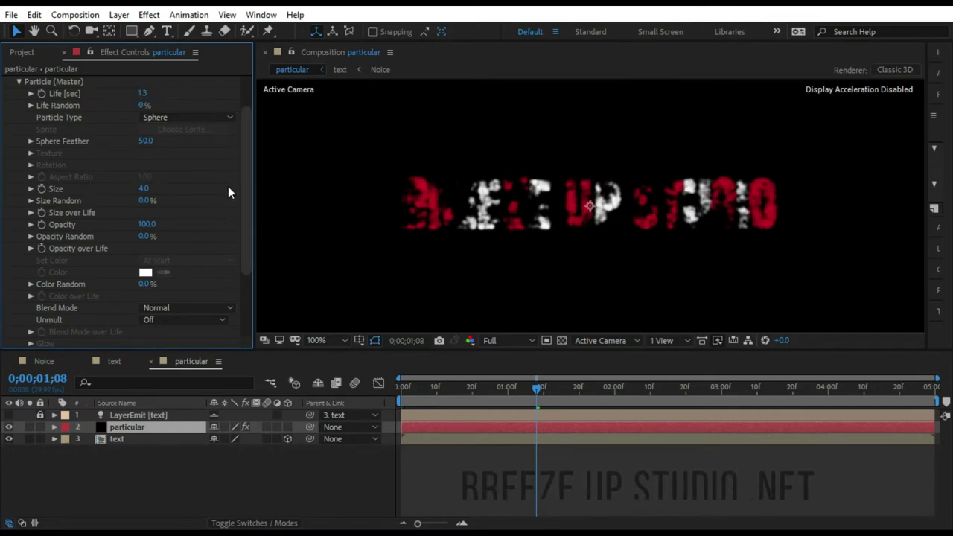
Apply a descending Size over Life preset so particles shrink.
left_click(30, 212)
left_click_drag(254, 223, 306, 223)
left_click(247, 232)
left_click(240, 269)
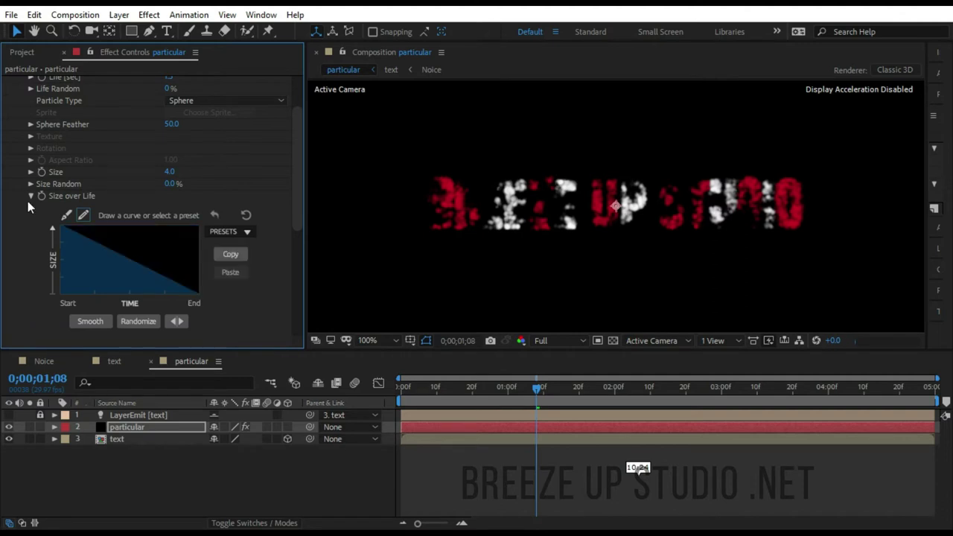
left_click(31, 196)
Apply a descending Opacity over Life preset so particles fade out.
left_click(31, 231)
left_click(247, 232)
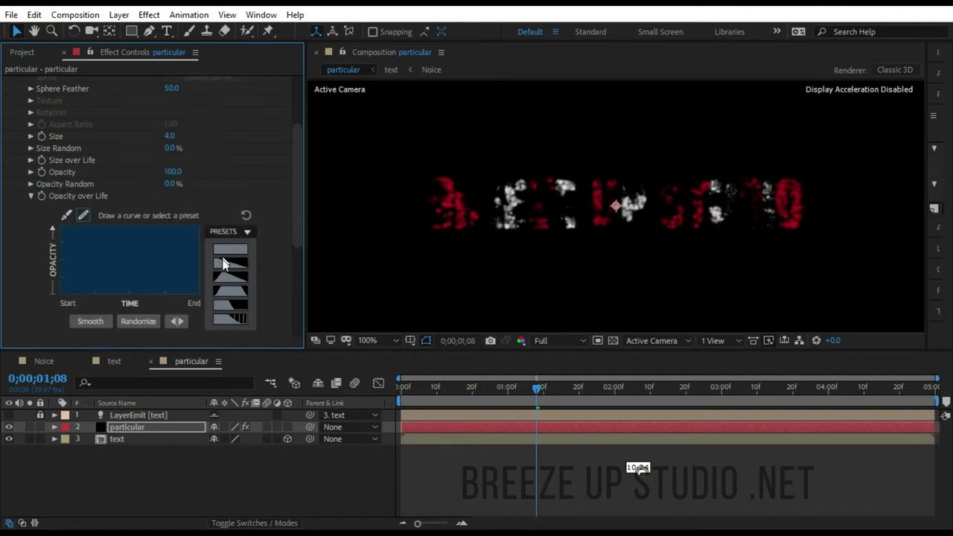
left_click(230, 262)
left_click(30, 196)
scroll(68, 171, "up", 3)
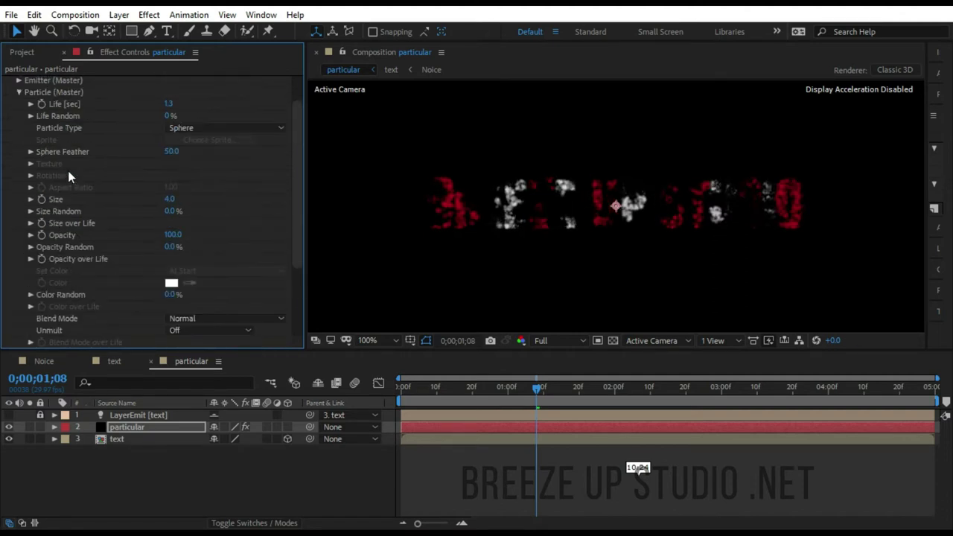
left_click(19, 130)
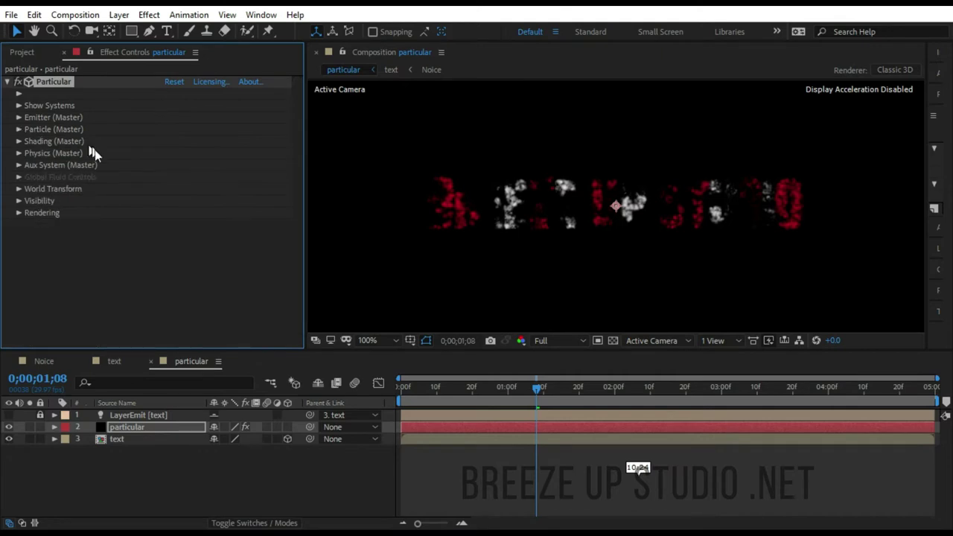
Turn Shadowlet for Aux on in the shading settings.
left_click(19, 141)
left_click(237, 273)
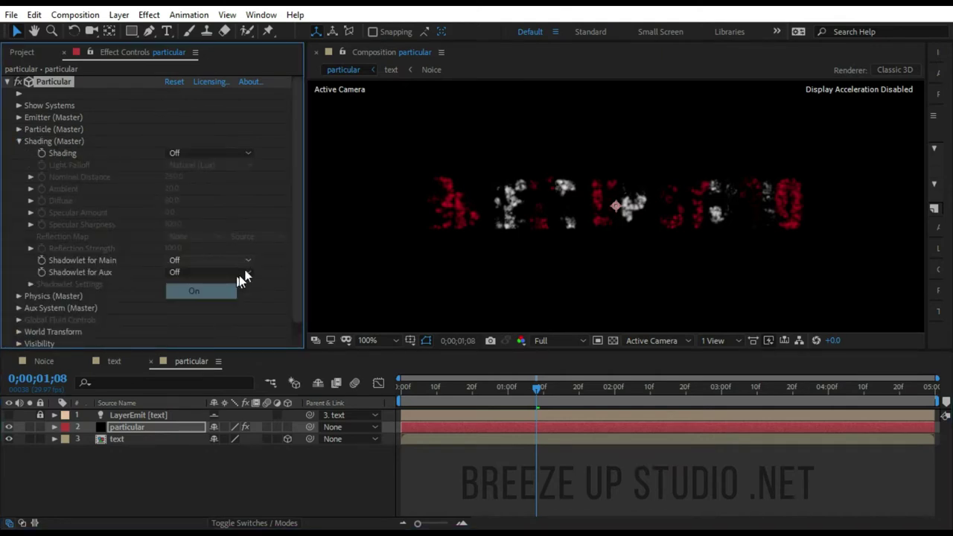
left_click(208, 301)
left_click(18, 141)
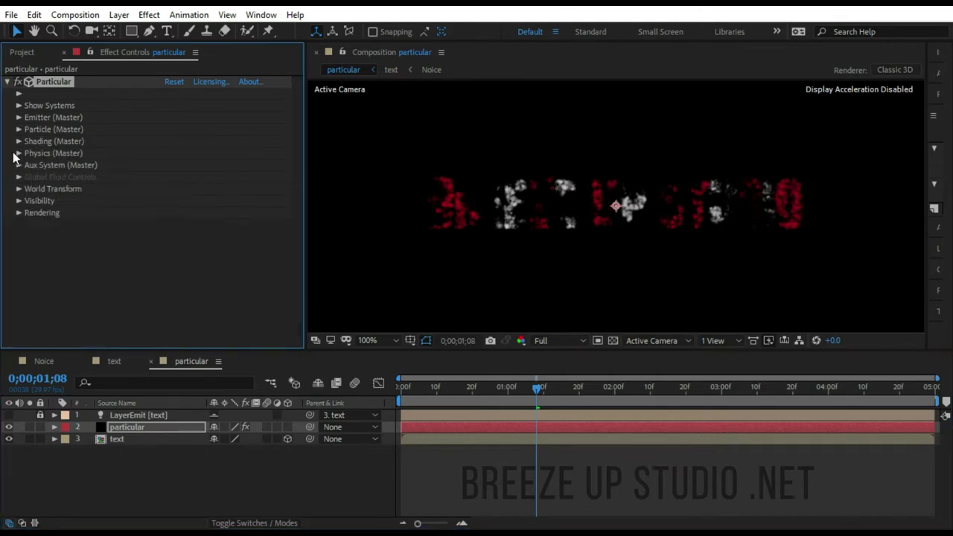
Set Physics Time Factor 1.1 with Air Wind X 100 and Wind Y -60.
left_click(18, 153)
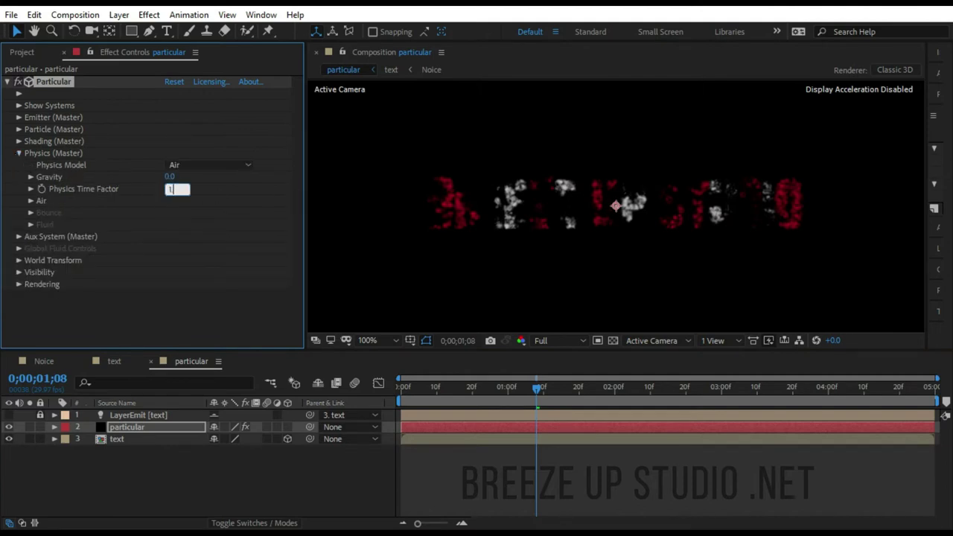
left_click(1, 235)
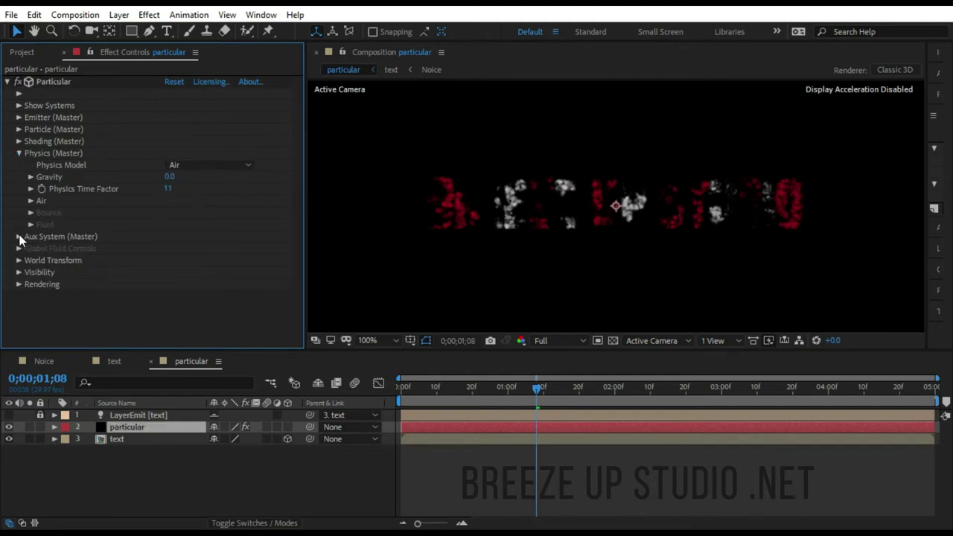
left_click(31, 200)
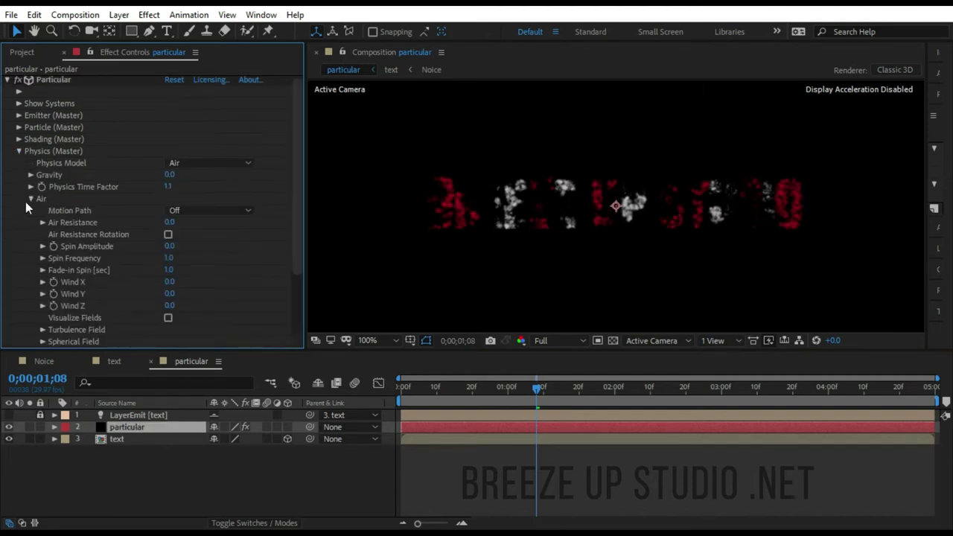
left_click(170, 283)
type("100")
left_click(170, 294)
type("-6")
key("Return")
Set Turbulence Affect Position 100, fade-in 0.1, Scale 6, and Move with Wind 200.
left_click(42, 329)
scroll(108, 270, "down", 5)
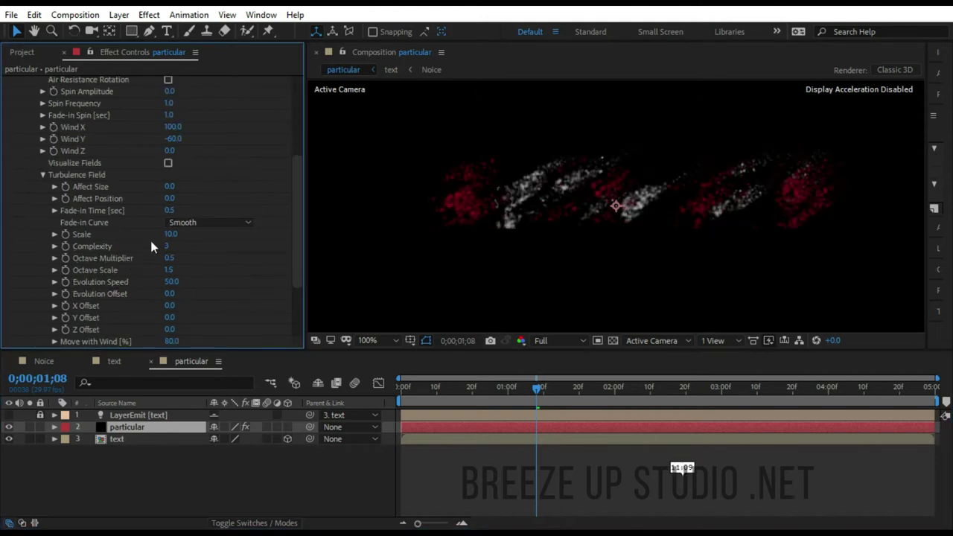
left_click(170, 198)
type("100")
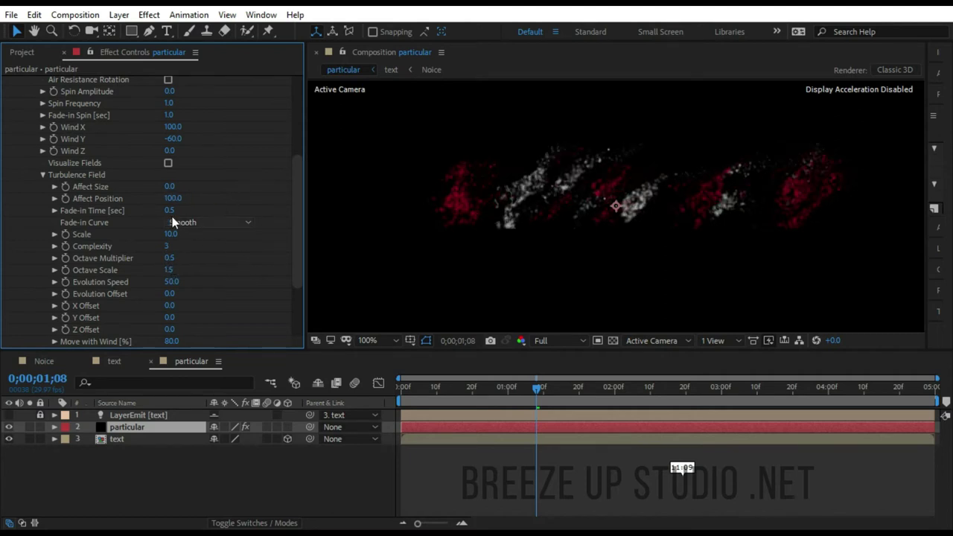
key("Tab")
type("0.1")
key("Return")
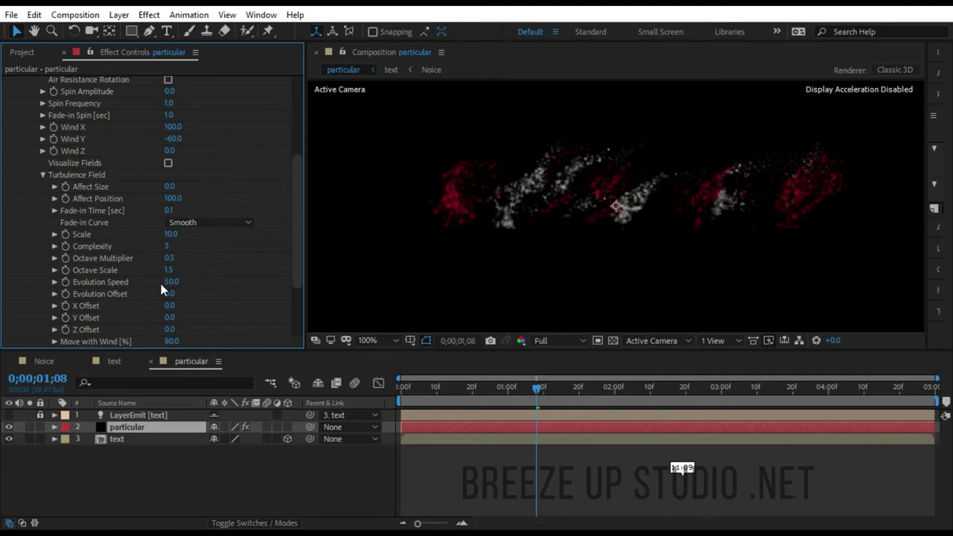
type("6")
key("Return")
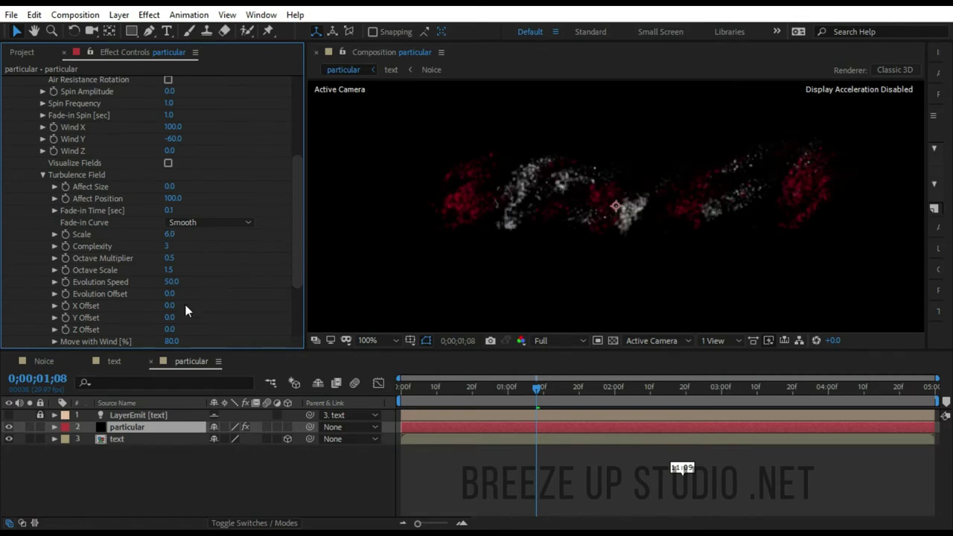
left_click(171, 341)
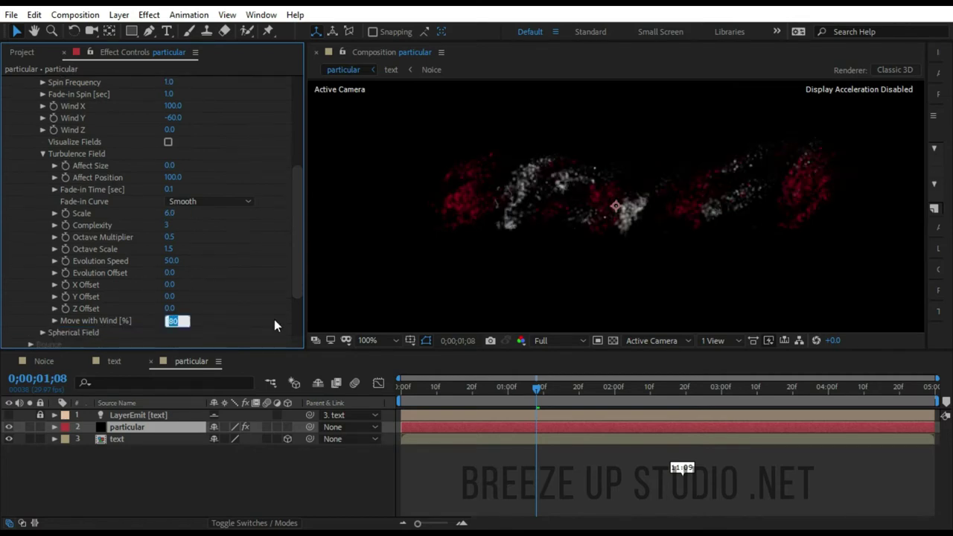
Set Move with Wind to 200% and fold away the physics settings.
type("200")
key("Return")
left_click(43, 154)
left_click(32, 127)
left_click(18, 153)
In Aux System, keep emit mode Continuously and set Particles/sec to 5.
left_click(19, 164)
left_click(246, 93)
left_click(234, 143)
left_click(173, 141)
type("5")
key("Return")
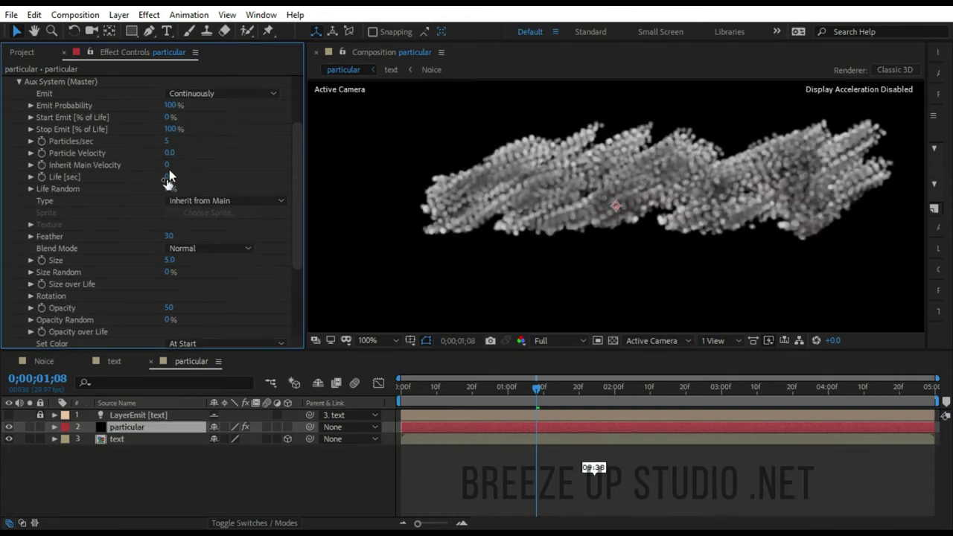
Set aux Life to 0.2, aux Size to 1, and raise the trail's main-colour amount.
left_click(172, 176)
key("Return")
left_click(171, 260)
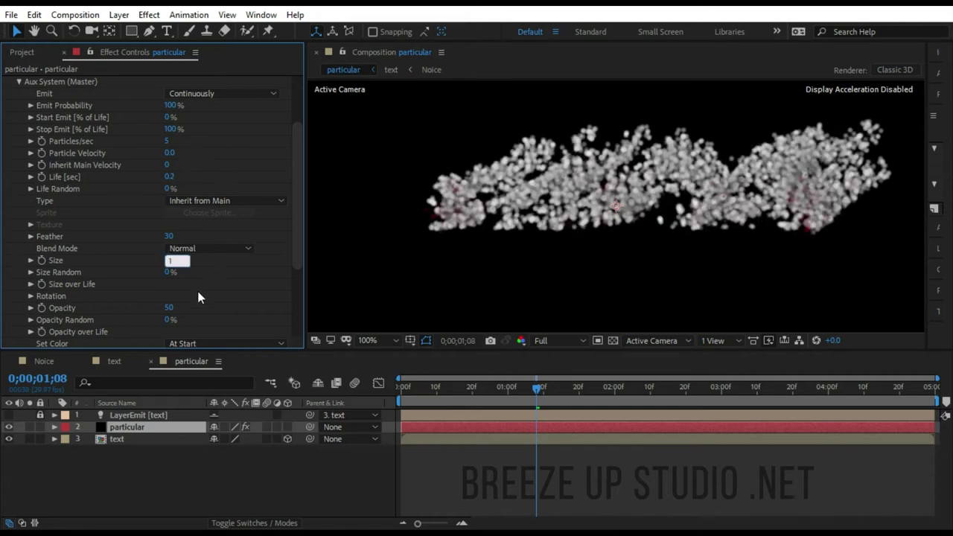
type("1")
key("Return")
scroll(200, 299, "down", 3)
left_click_drag(167, 296, 228, 293)
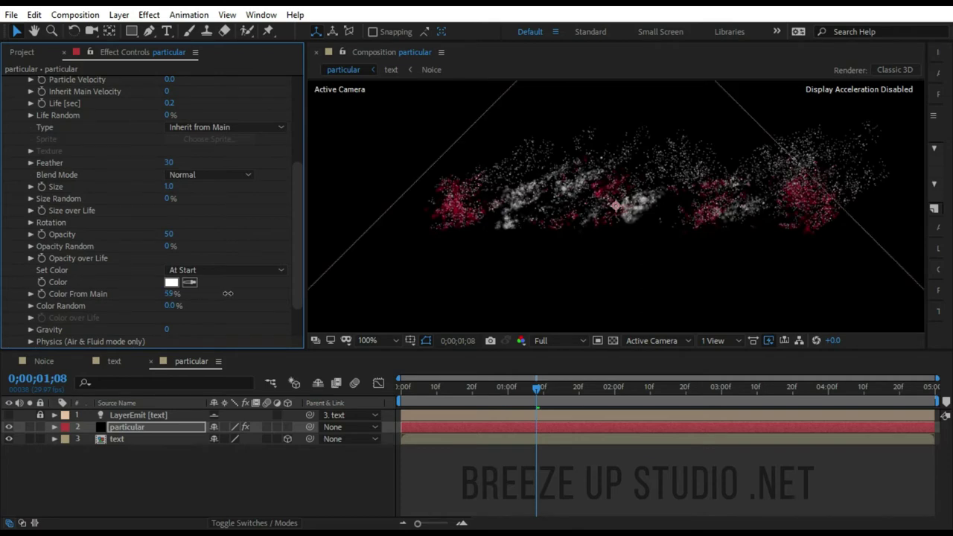
Draw a shrinking Size over Life curve and apply a fading Opacity over Life preset.
left_click(31, 210)
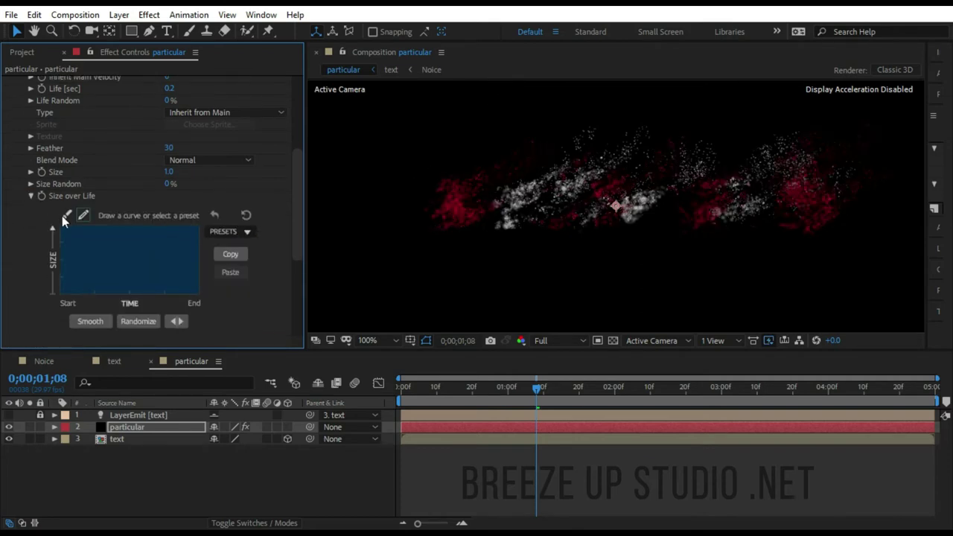
left_click_drag(61, 224, 197, 292)
left_click(30, 195)
left_click(31, 244)
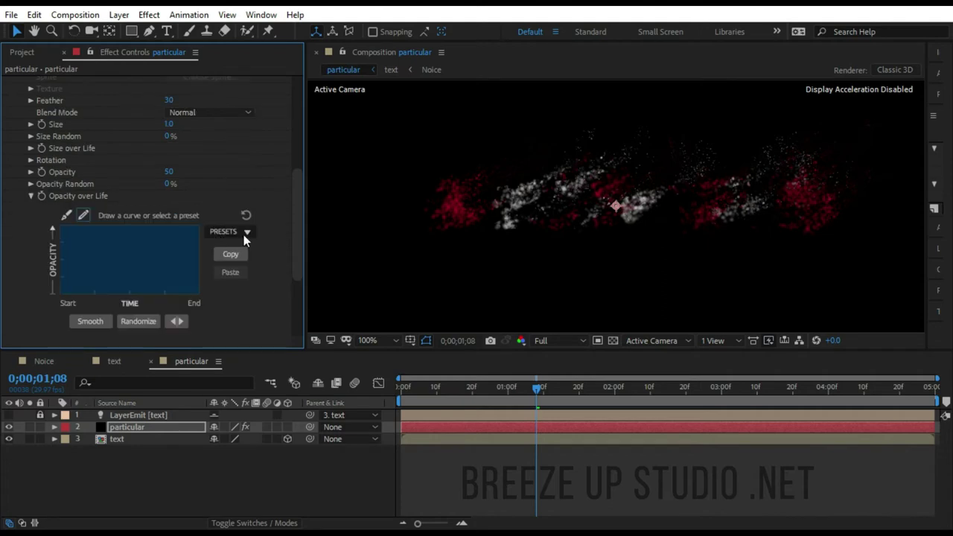
left_click(237, 204)
left_click(232, 298)
left_click(30, 195)
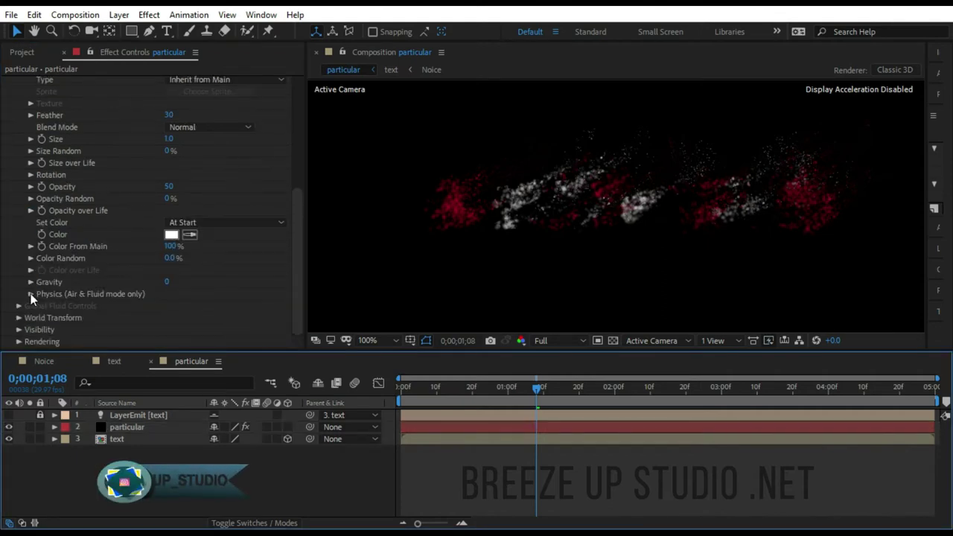
Set aux Wind Affect to 100 and Turbulence Position to 200, then select the particular layer.
left_click(30, 294)
scroll(51, 285, "down", 1)
left_click(168, 307)
type("100")
left_click(167, 318)
type("200")
key("Return")
left_click(31, 283)
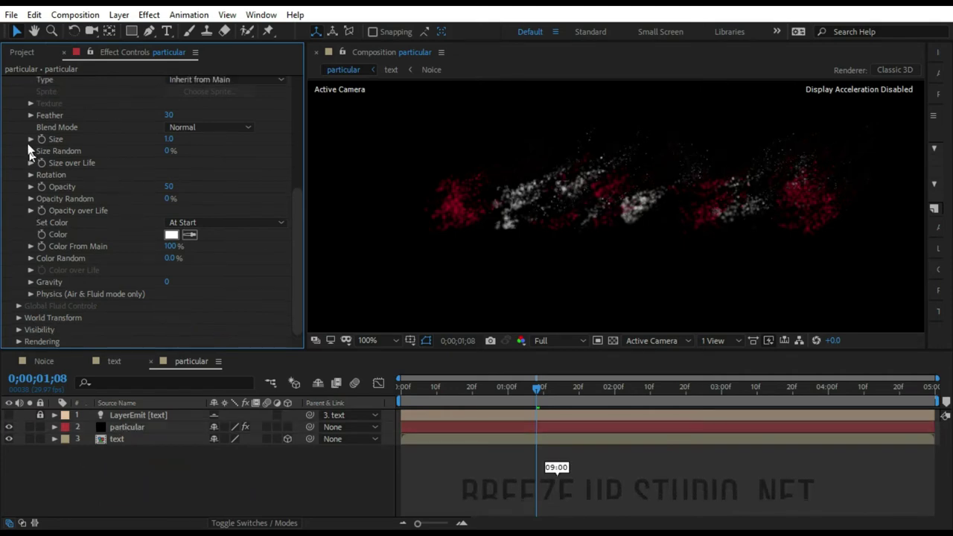
scroll(22, 142, "up", 5)
left_click(19, 132)
left_click(133, 426)
Duplicate the particular layer and set the copy's particle Size to 2.
key("ctrl+d")
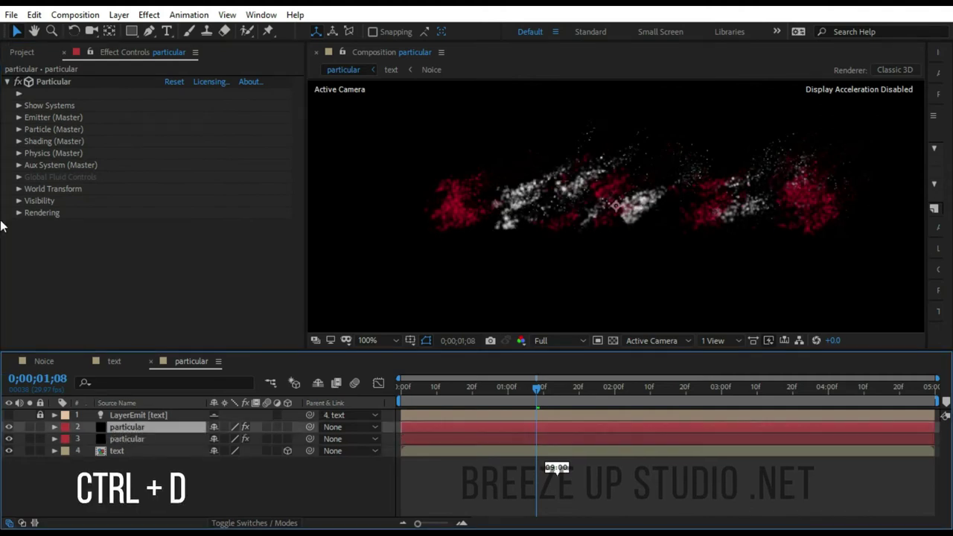
left_click(18, 131)
left_click(172, 189)
type("2")
key("Return")
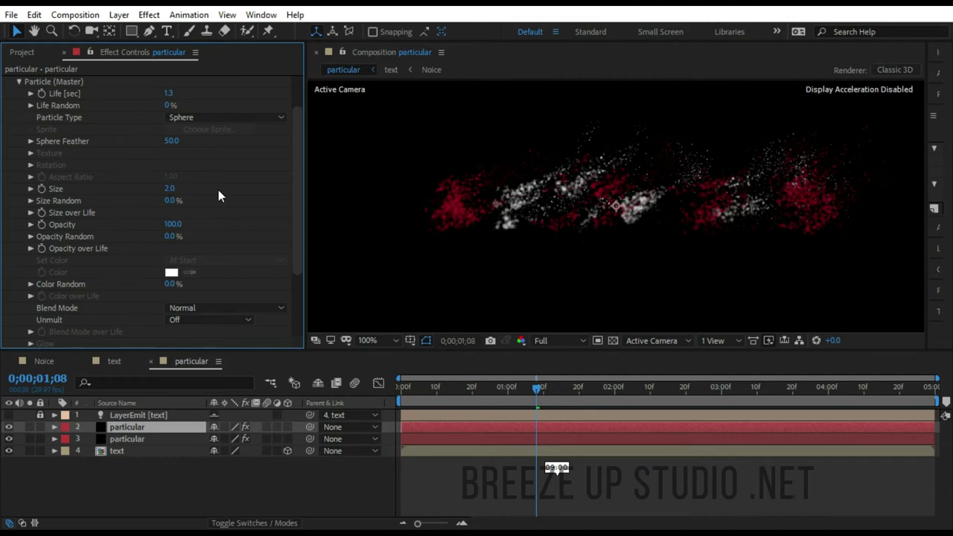
left_click(18, 81)
Set the aux particle Life to 0.5 seconds and aux Size to 2.
left_click(19, 165)
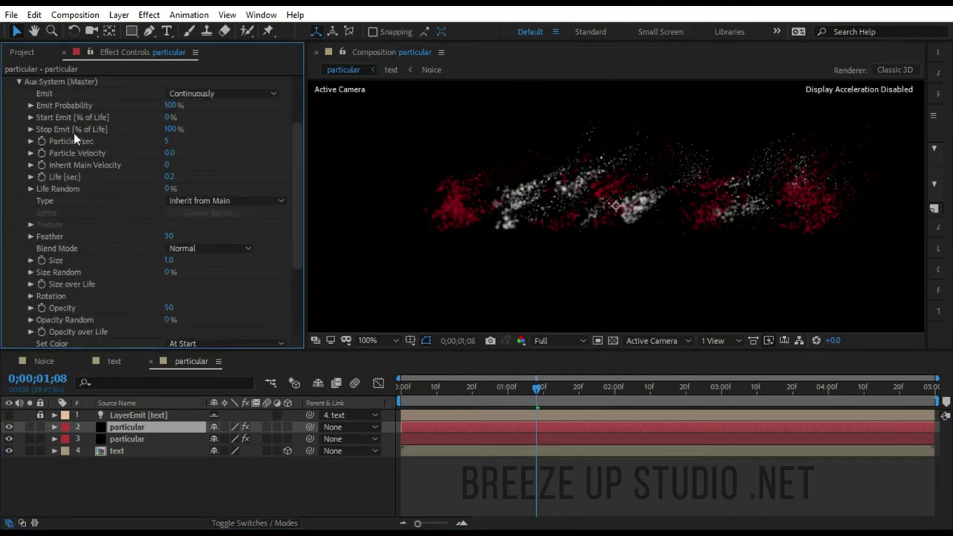
left_click(172, 177)
type("0.5")
key("Return")
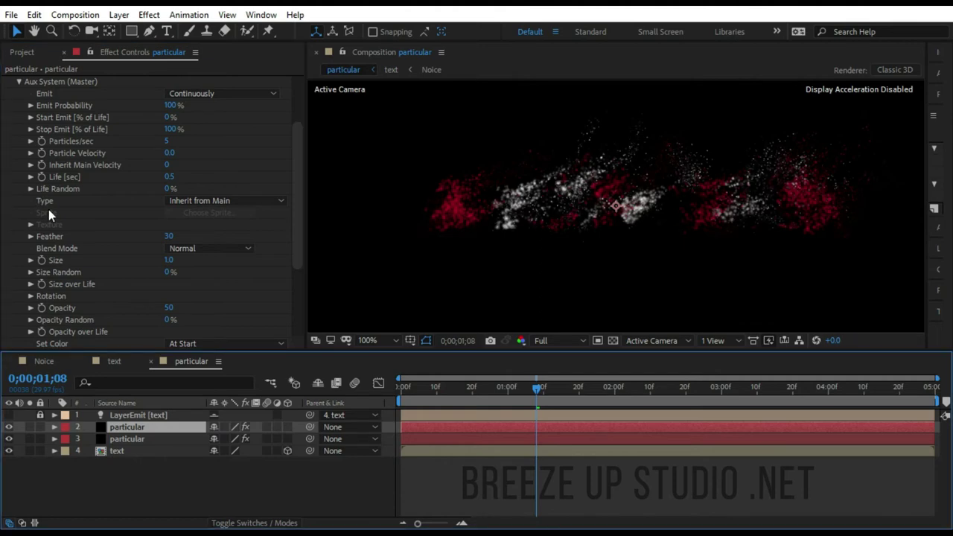
left_click(169, 260)
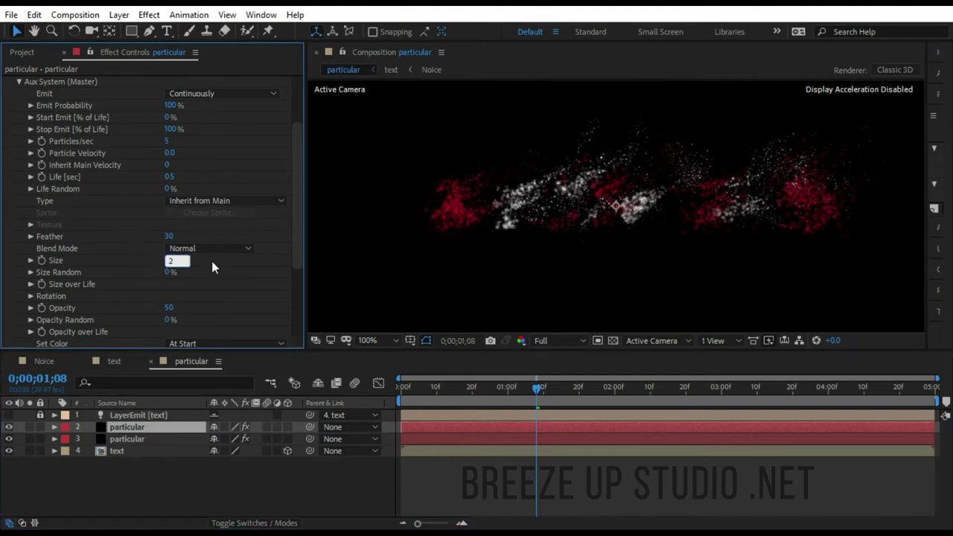
key("Return")
Raise aux Wind Affect to 150% and Turbulence Position to 250.
scroll(97, 286, "down", 3)
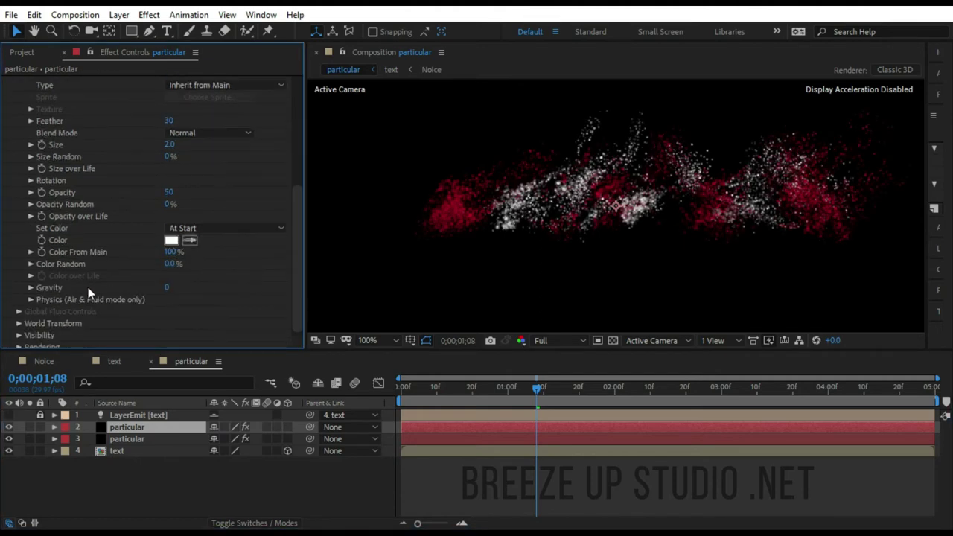
left_click(31, 299)
scroll(96, 304, "down", 2)
left_click(171, 283)
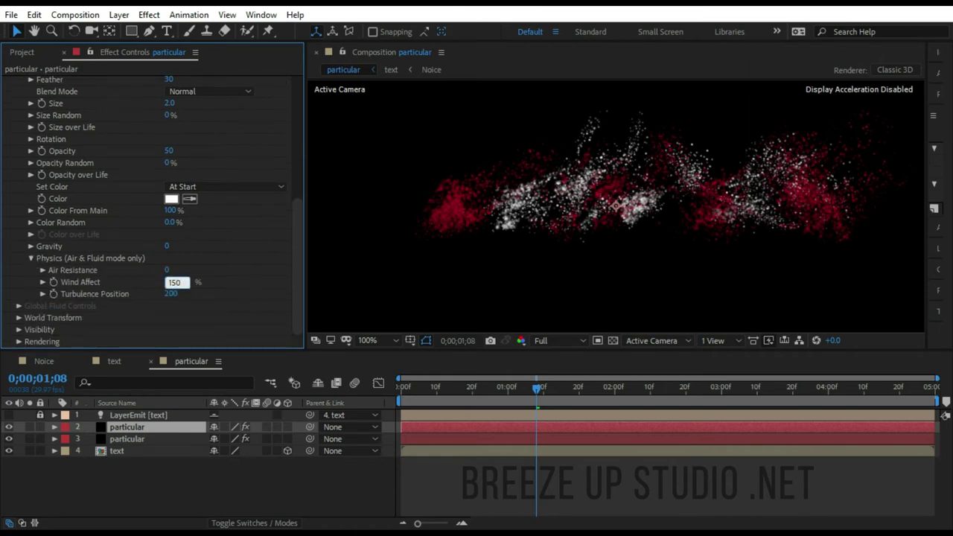
key("Tab")
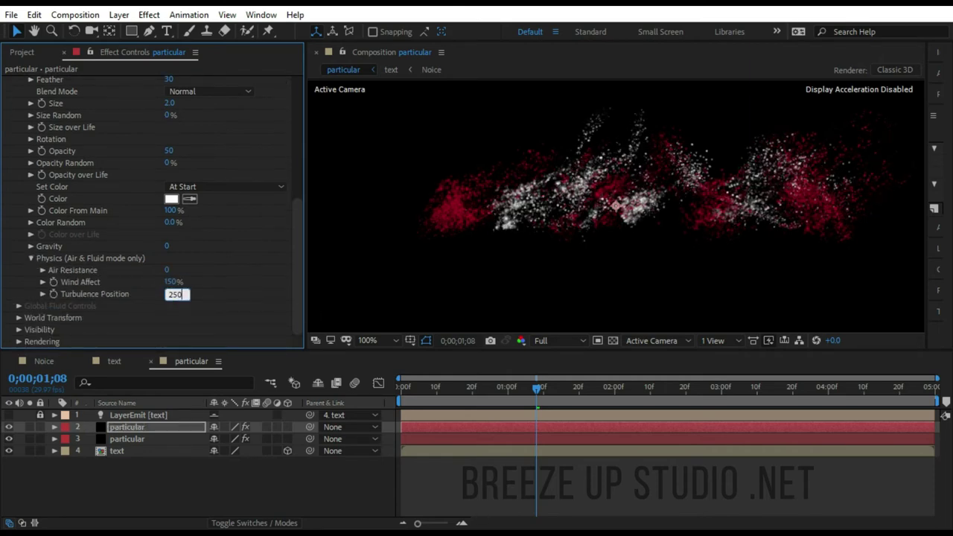
key("Return")
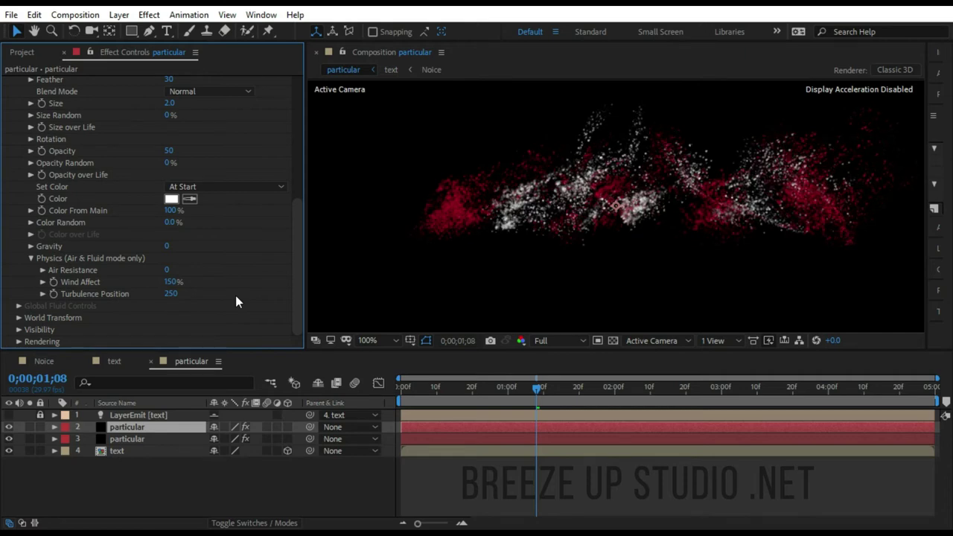
left_click(30, 258)
scroll(21, 117, "up", 5)
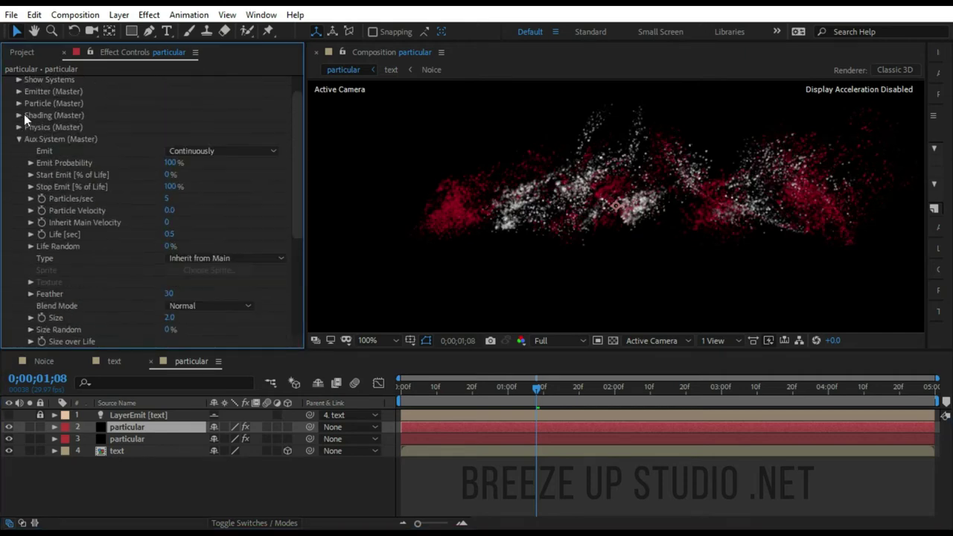
left_click(20, 139)
Duplicate the particular layer and set its Turbulence Field Scale to 6.5.
key("ctrl+d")
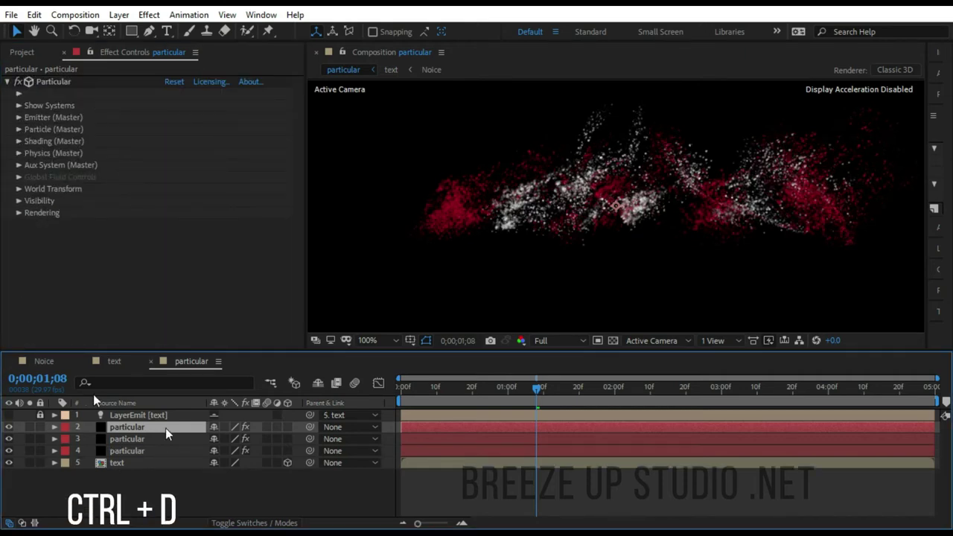
left_click(18, 152)
left_click(32, 200)
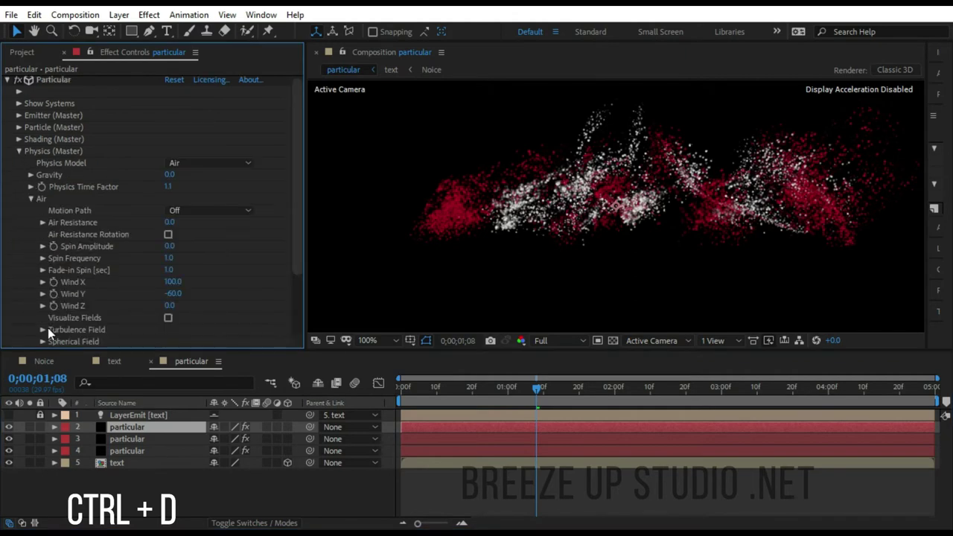
left_click(43, 329)
scroll(149, 223, "down", 5)
left_click(173, 235)
type("6.1")
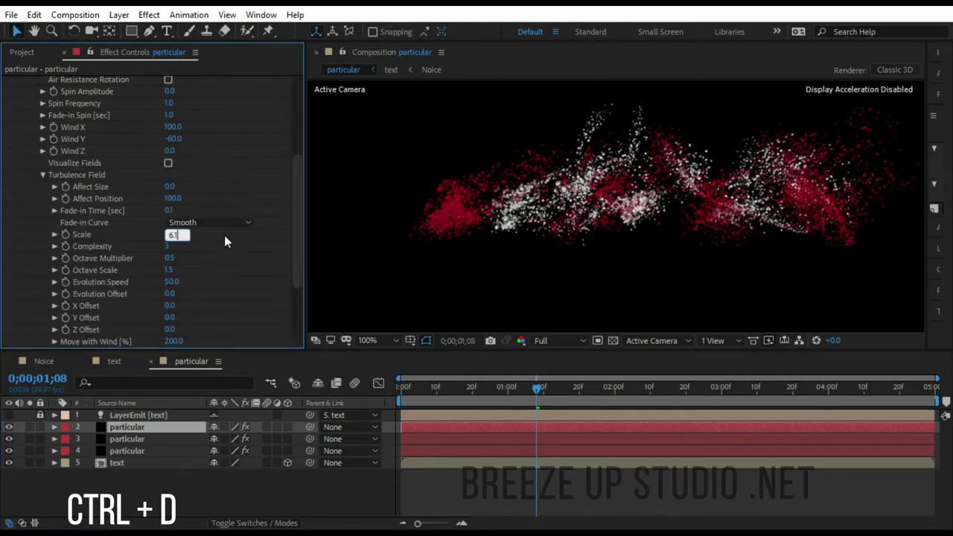
key("BackSpace")
key("BackSpace")
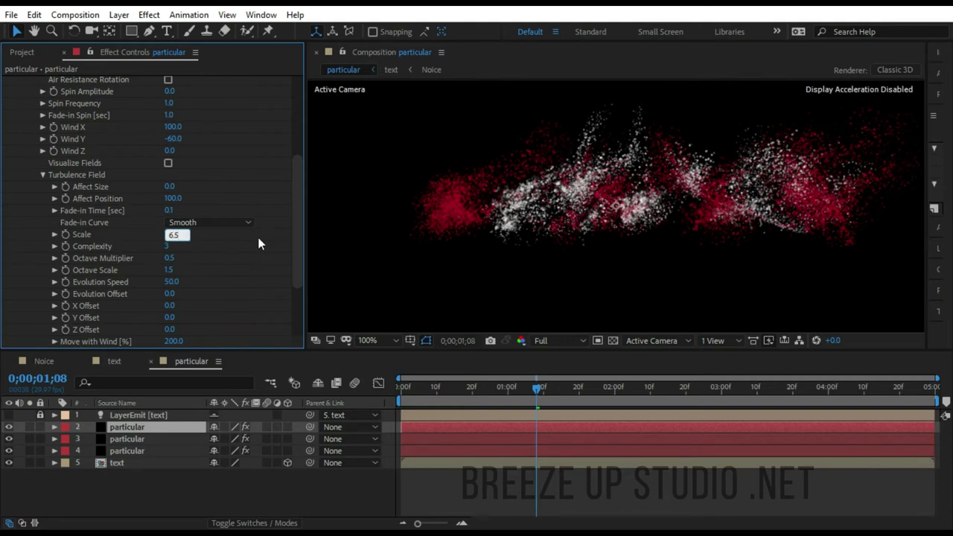
key("Return")
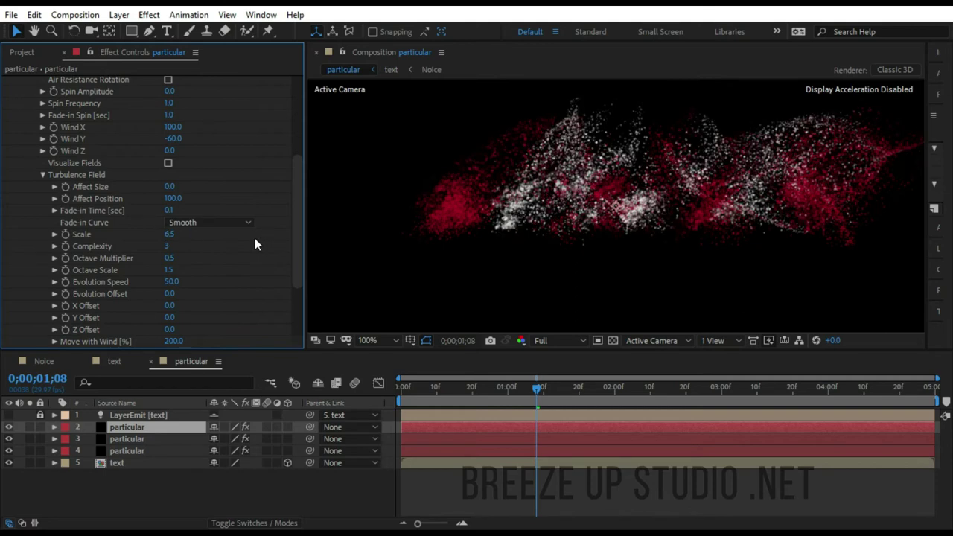
Set Aux System Life to 3 seconds and Size to 1.0, then duplicate the layer again.
left_click(43, 174)
left_click(31, 116)
left_click(23, 148)
left_click(20, 159)
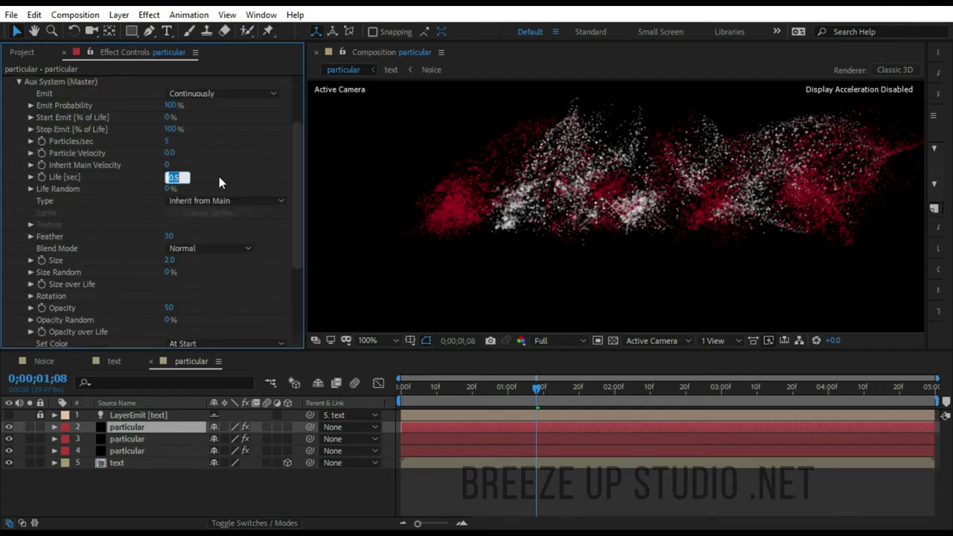
type("3")
left_click(171, 260)
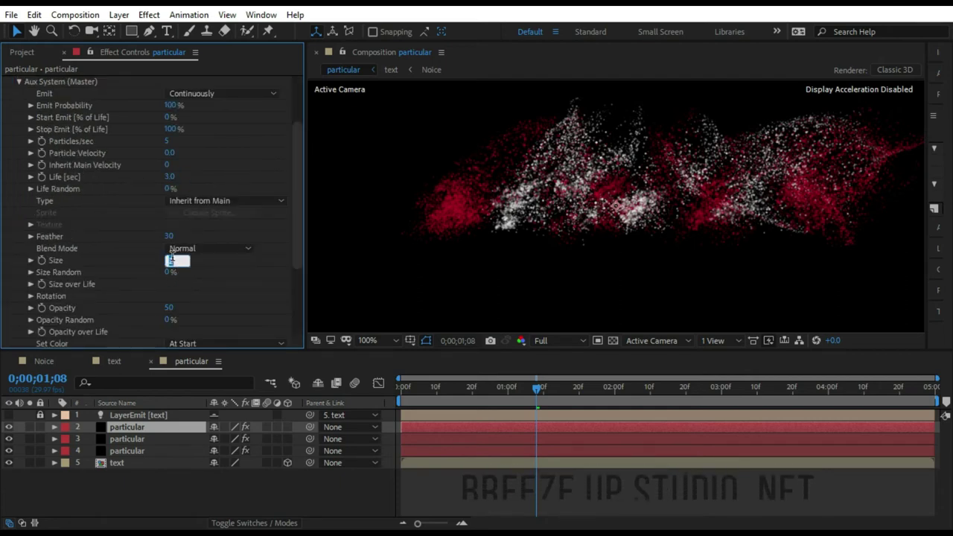
type("1")
key("Return")
scroll(149, 224, "up", 3)
left_click(20, 136)
key("ctrl+d")
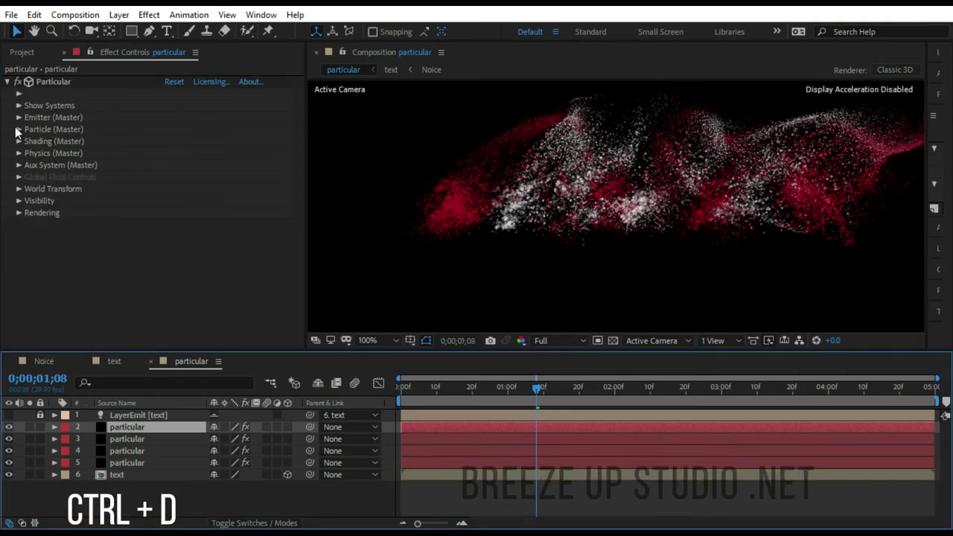
Set the Particle (Master) Size to 4.
left_click(18, 129)
scroll(128, 122, "down", 2)
left_click(171, 191)
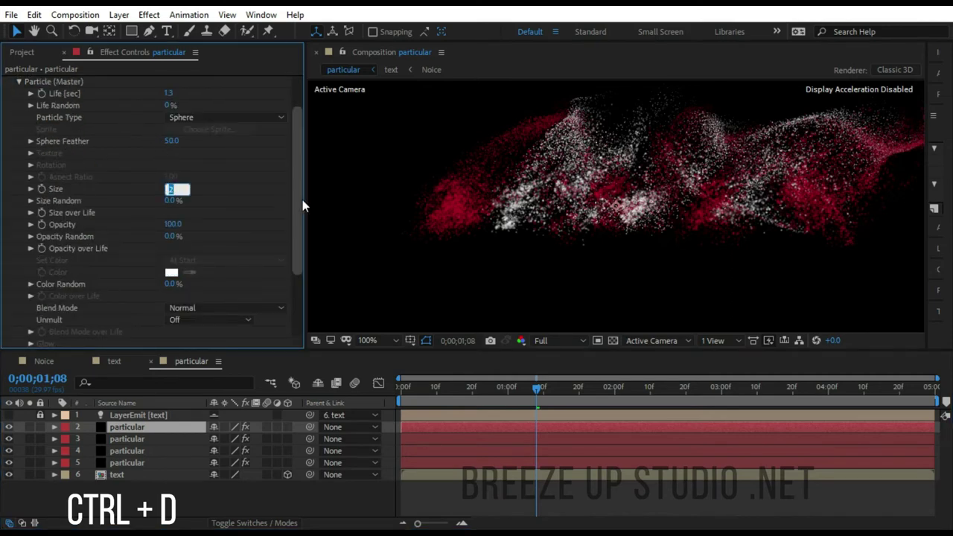
type("4")
key("Return")
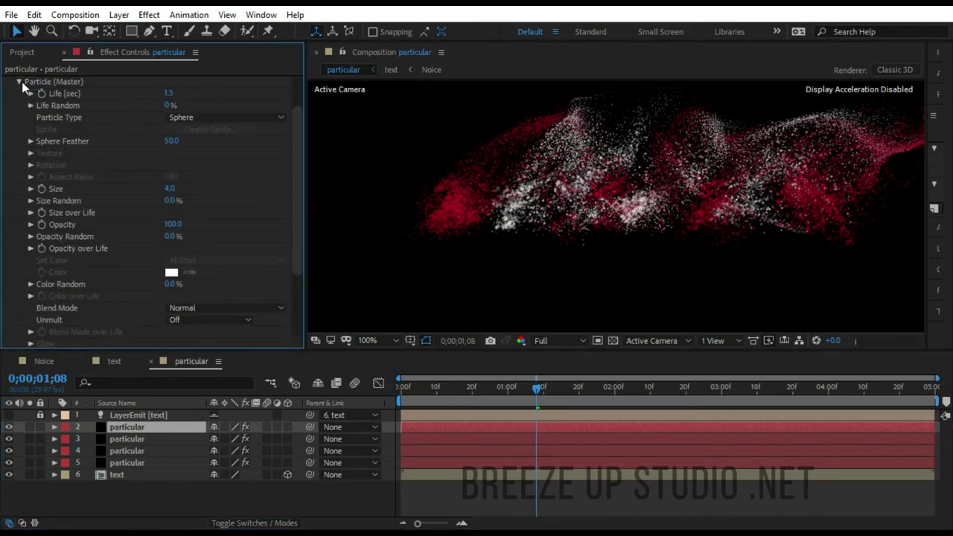
left_click(21, 82)
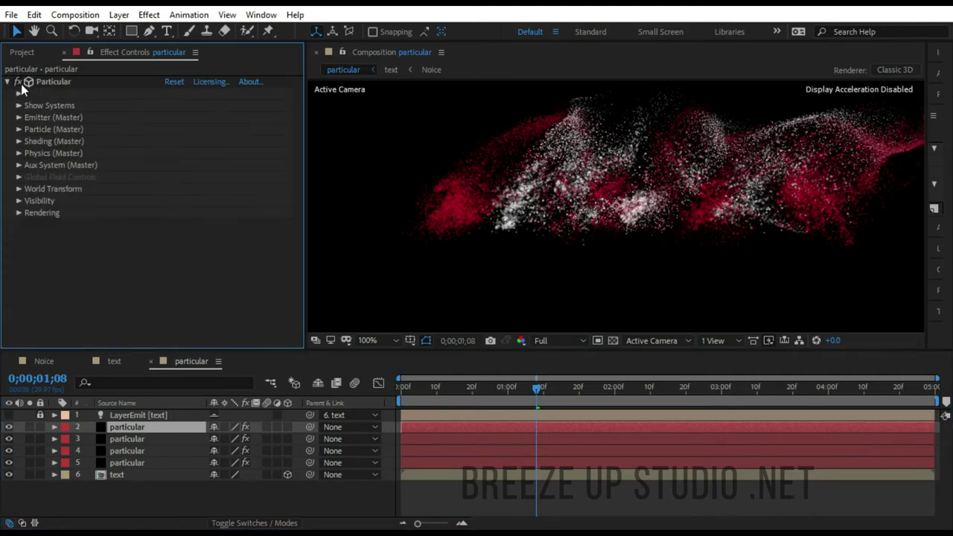
Set the Air Turbulence Field Affect Size to 7.
left_click(18, 153)
left_click(30, 198)
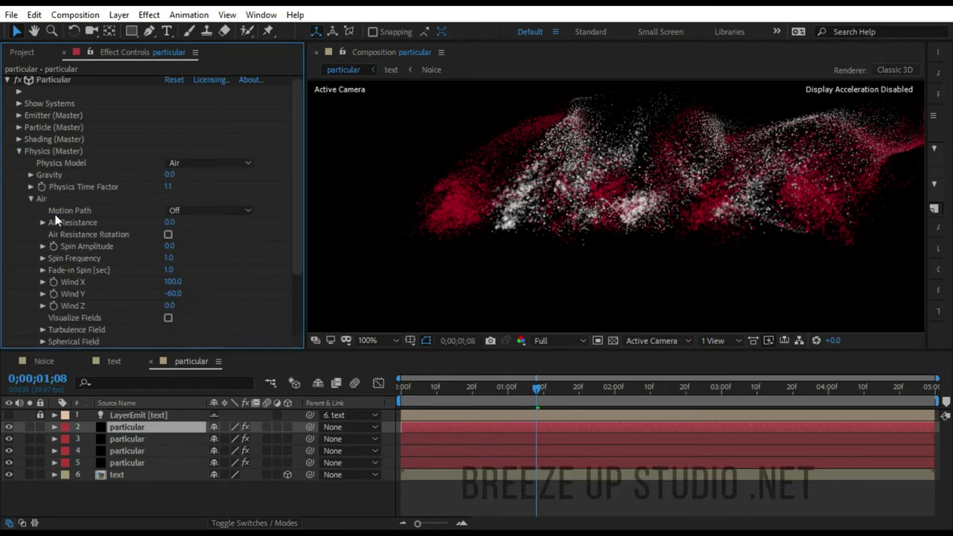
left_click(42, 329)
scroll(156, 270, "down", 5)
scroll(165, 261, "down", 1)
left_click(169, 165)
type("7")
key("Return")
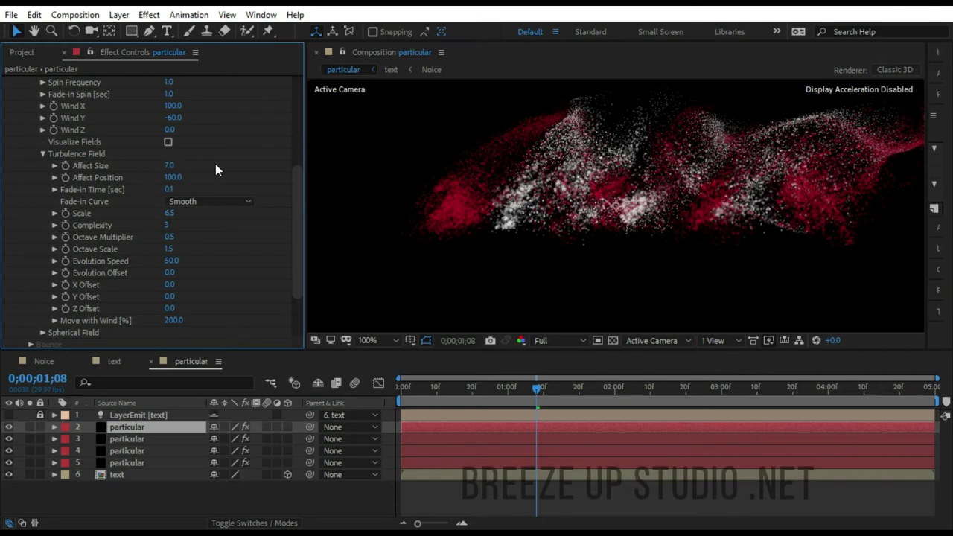
left_click(42, 154)
left_click(31, 117)
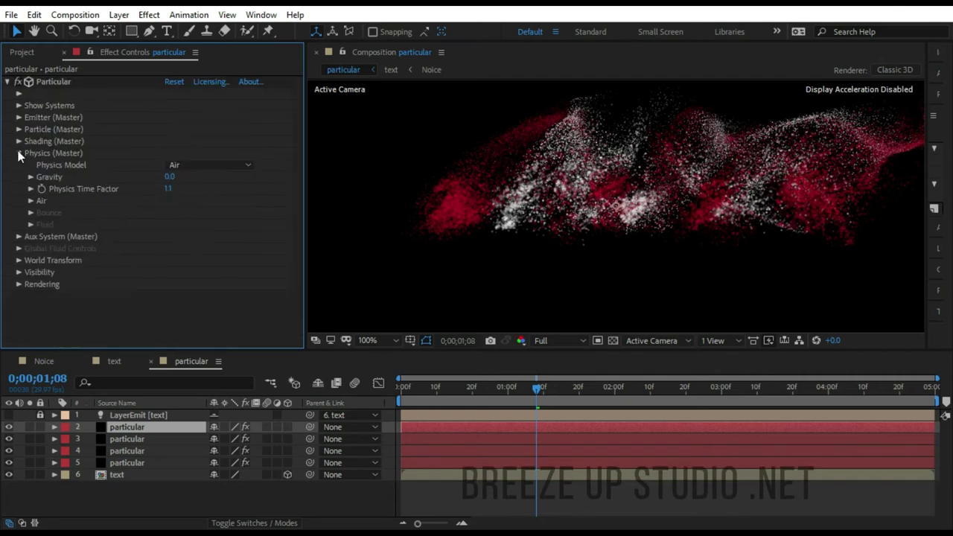
left_click(18, 151)
Shorten the Aux System Life to 2 seconds and preview the animation.
left_click(18, 164)
scroll(165, 148, "down", 3)
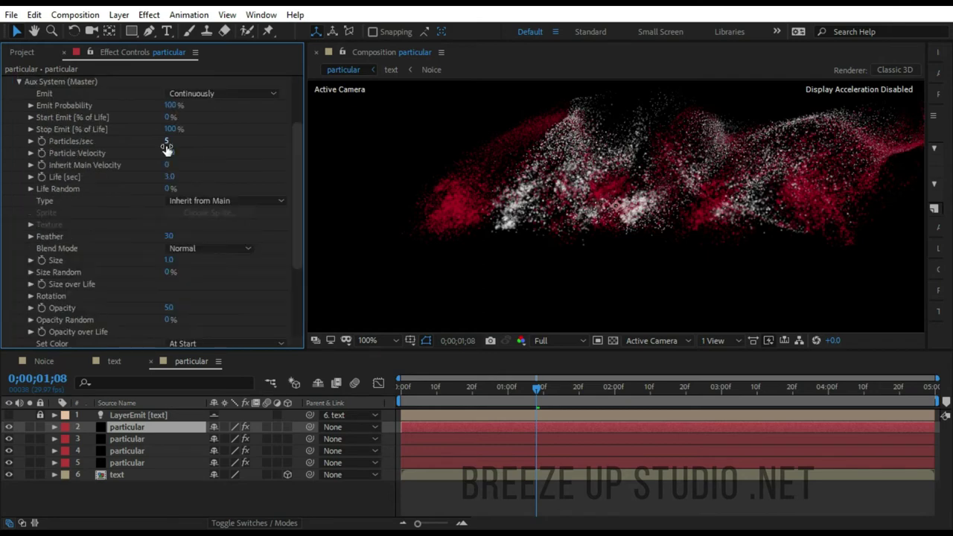
left_click(171, 177)
type("2")
key("Return")
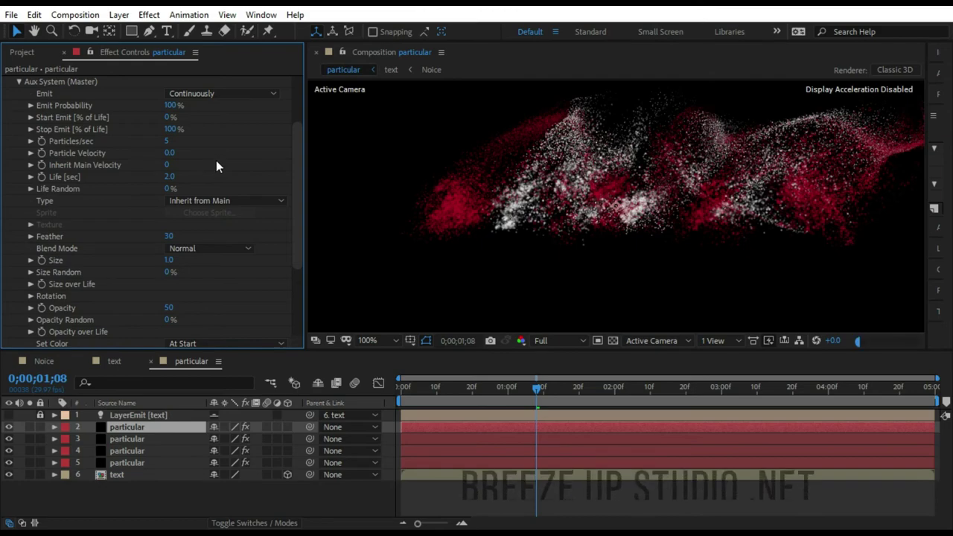
scroll(230, 164, "up", 2)
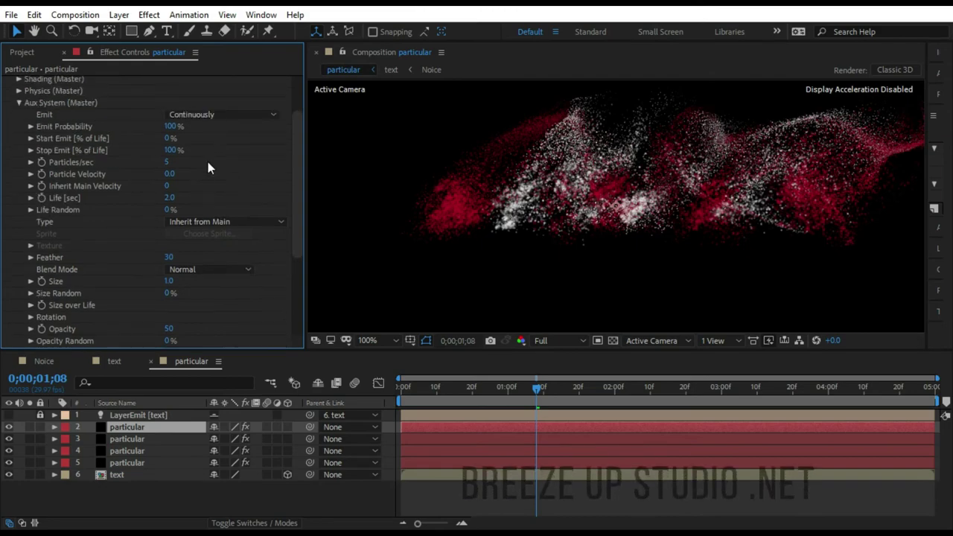
left_click(23, 102)
key("space")
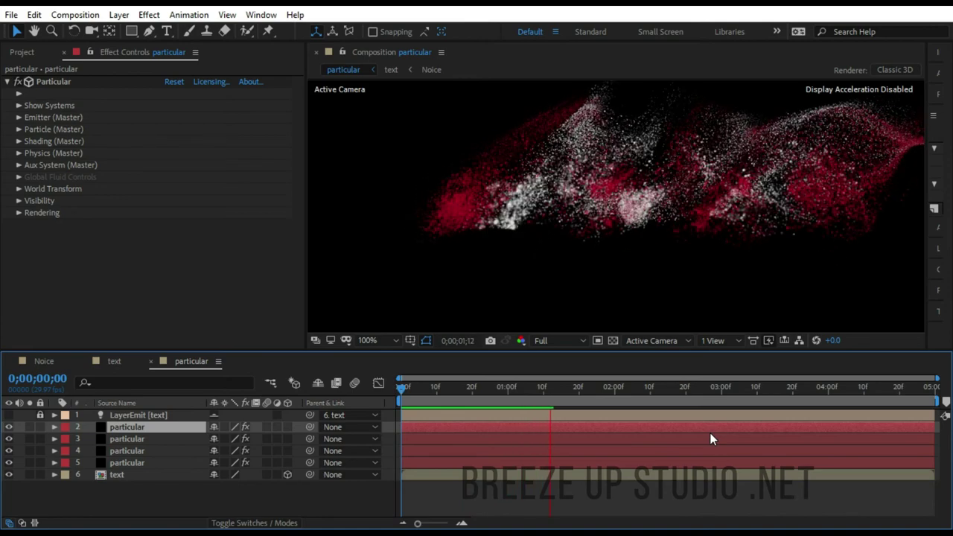
Give the text layer a yellow label and open the text composition.
left_click(65, 475)
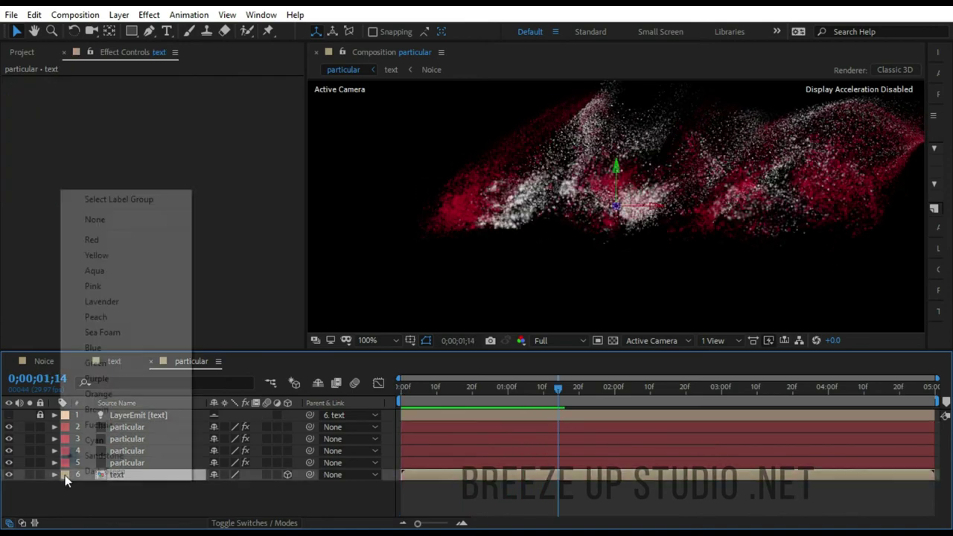
left_click(100, 255)
double_click(183, 474)
Add the Noice footage and text comp as layers, using Noice as the text's luma matte.
left_click(126, 426)
left_click(21, 52)
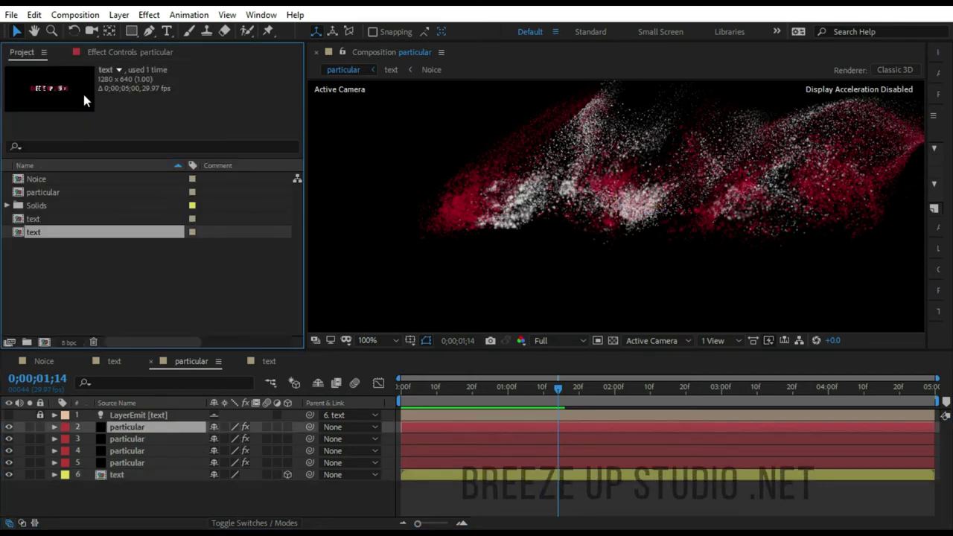
left_click_drag(40, 178, 99, 480)
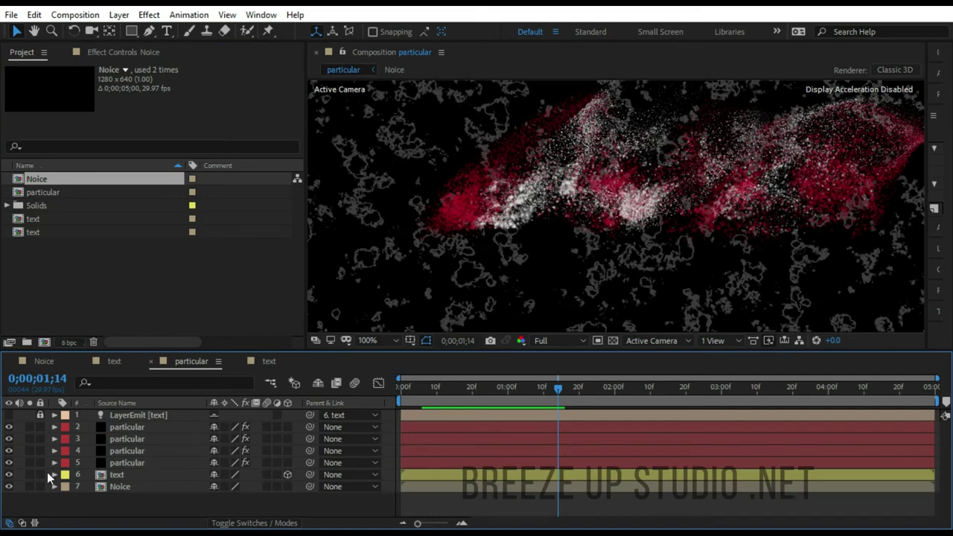
left_click_drag(45, 219, 108, 498)
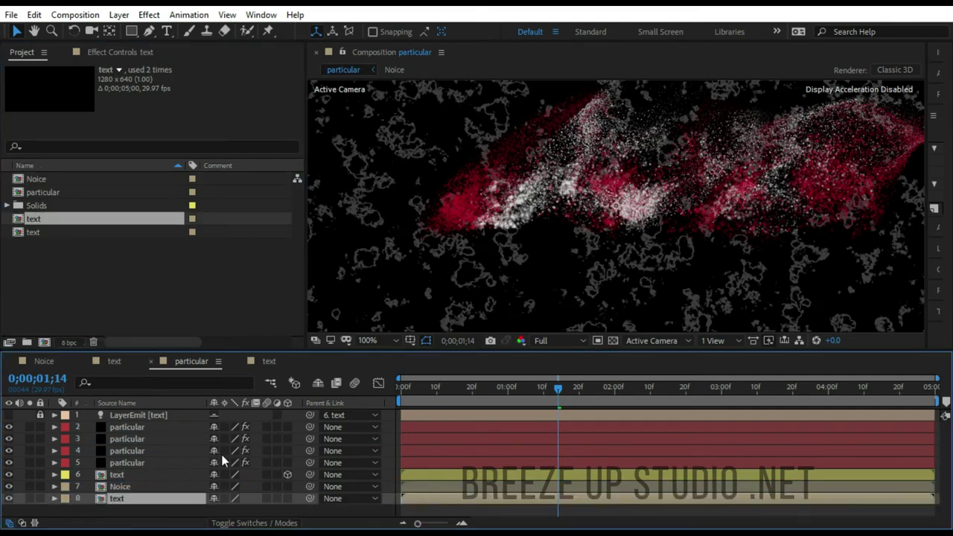
left_click(127, 486)
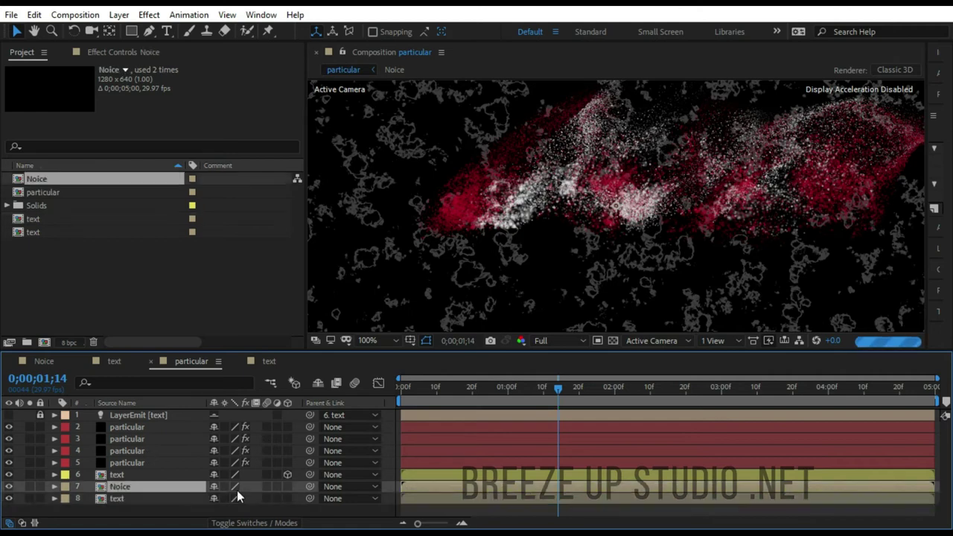
left_click(180, 499)
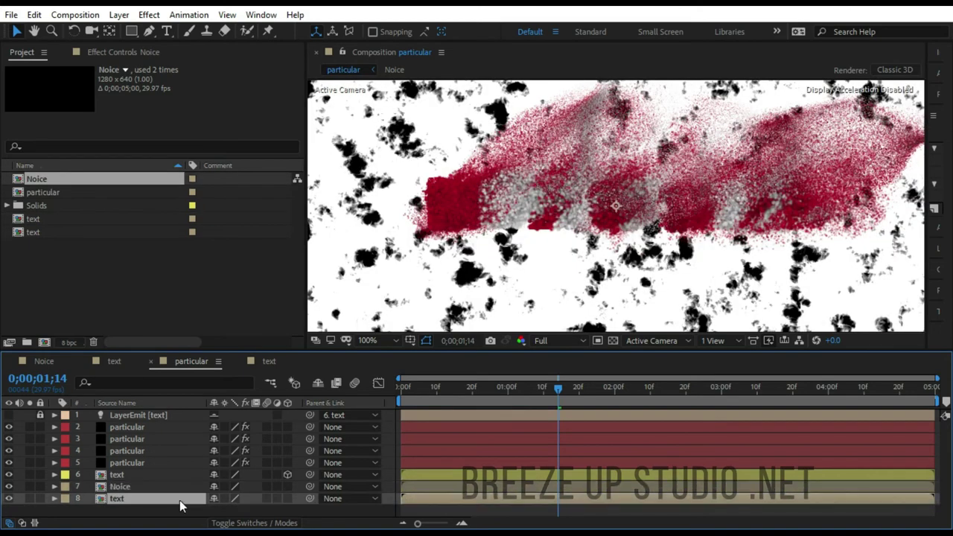
left_click(266, 521)
left_click(311, 499)
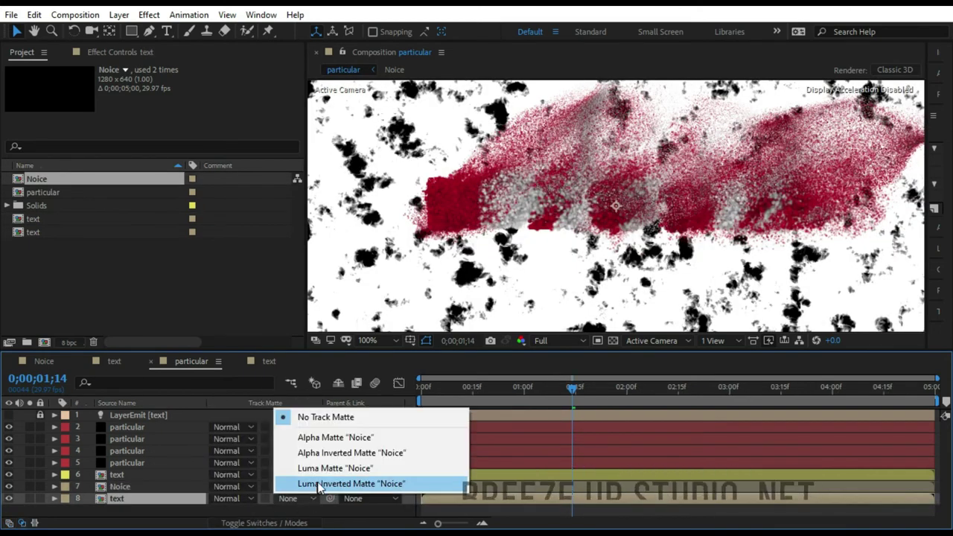
left_click(325, 466)
left_click(440, 388)
left_click_drag(440, 387, 576, 388)
In the Noice comp, switch off the top fractal noise layer, then go back to the particular comp.
left_click(145, 462)
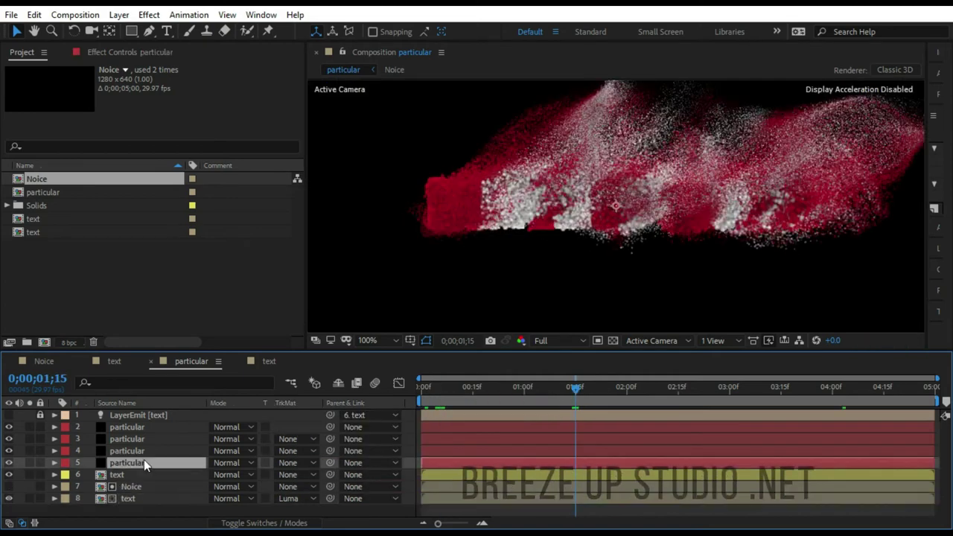
double_click(60, 179)
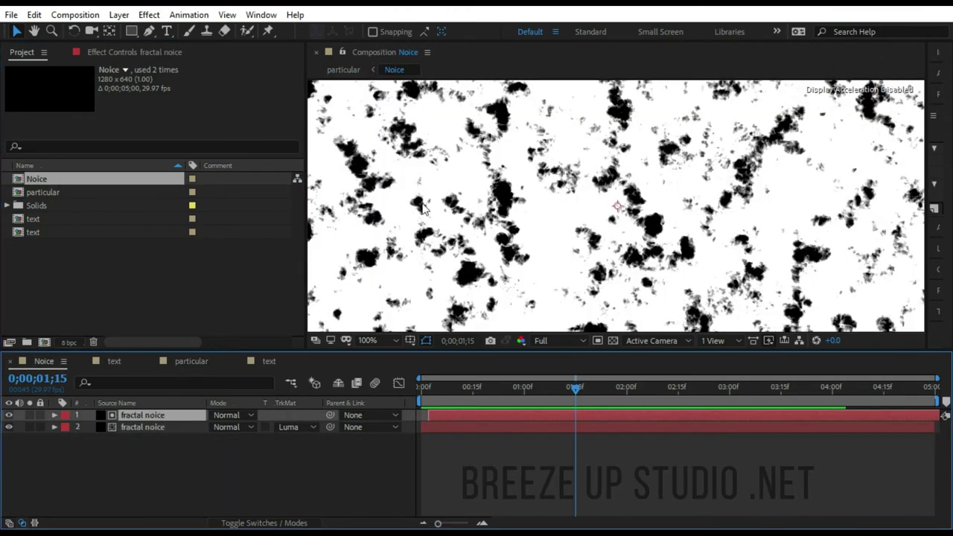
left_click(147, 427)
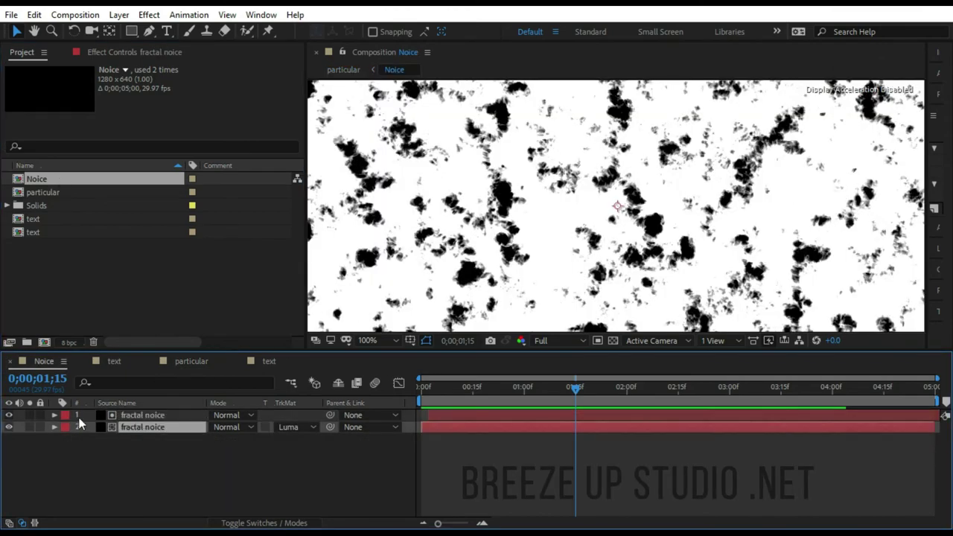
left_click(9, 414)
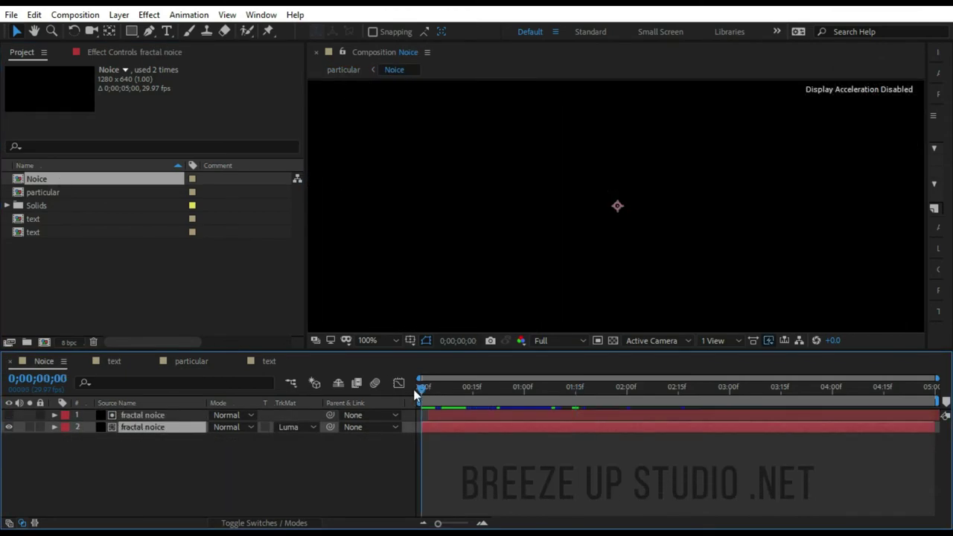
left_click(191, 361)
right_click(408, 443)
Add an adjustment layer at the top of the layer stack and apply Sharpen to it.
mouse_move(550, 295)
left_click(634, 402)
left_click_drag(220, 427, 190, 413)
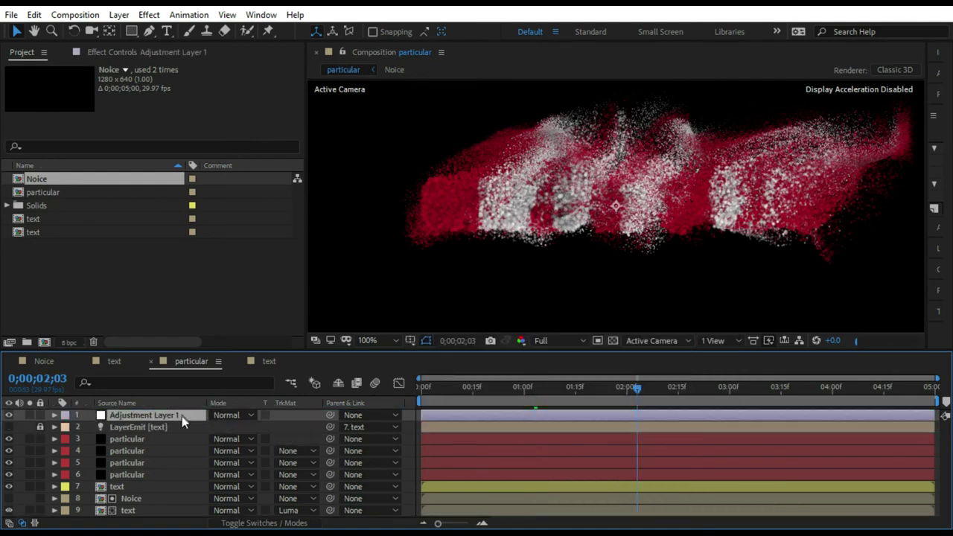
key("ctrl+space")
type("shar")
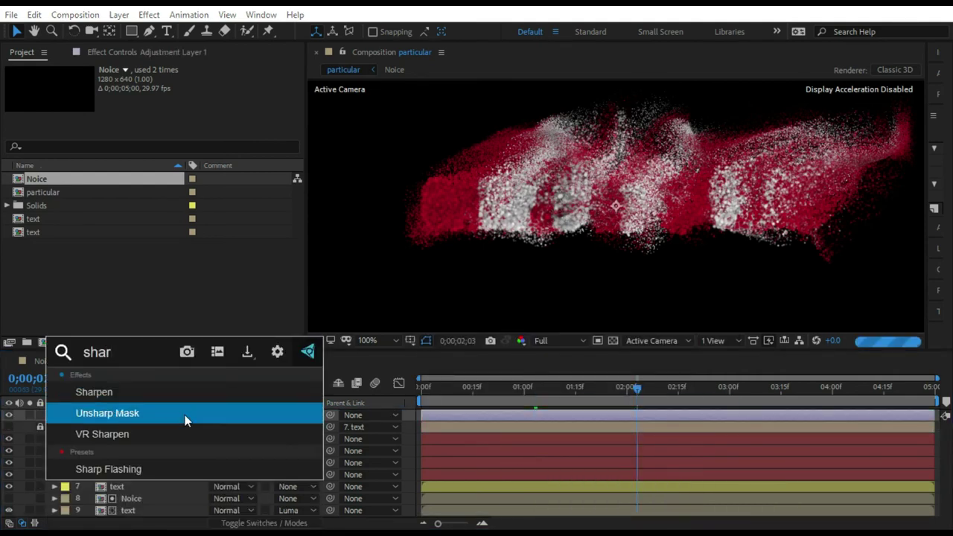
left_click(184, 400)
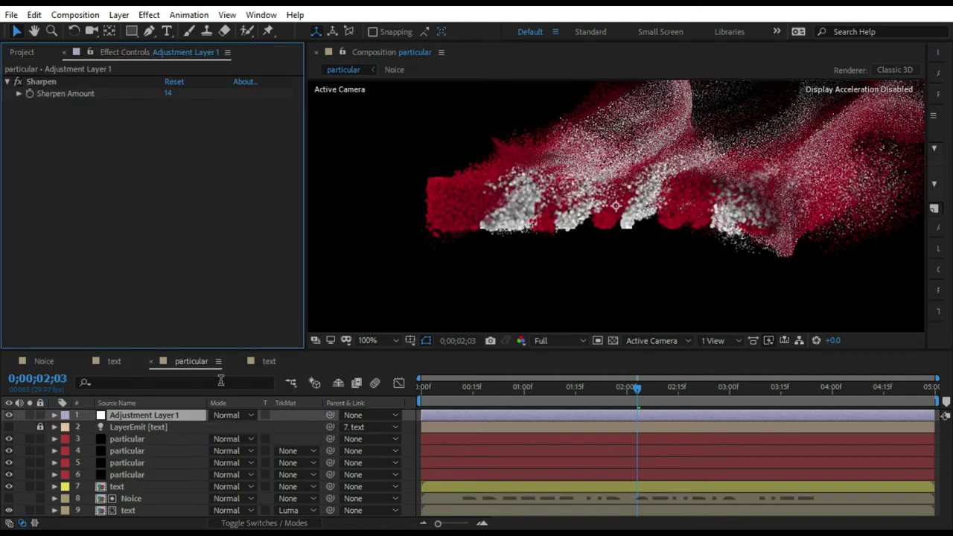
Apply Curves to the adjustment layer and bend it into an S-curve.
key("ctrl+space")
type("curve")
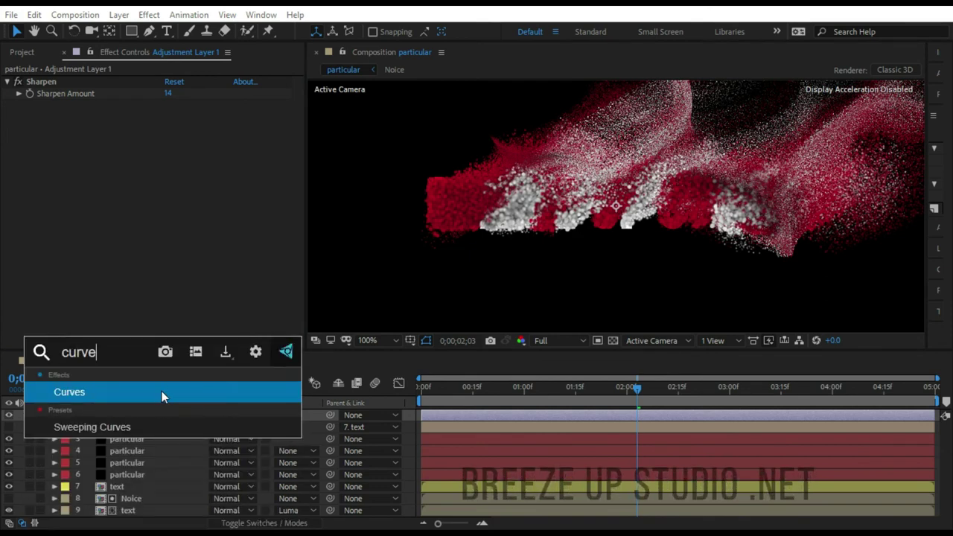
left_click(145, 396)
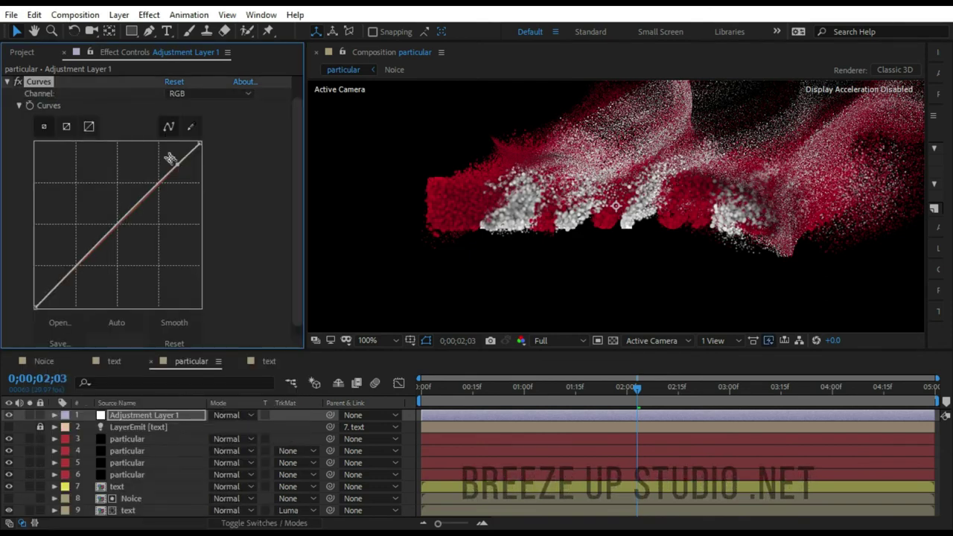
left_click_drag(174, 170, 167, 157)
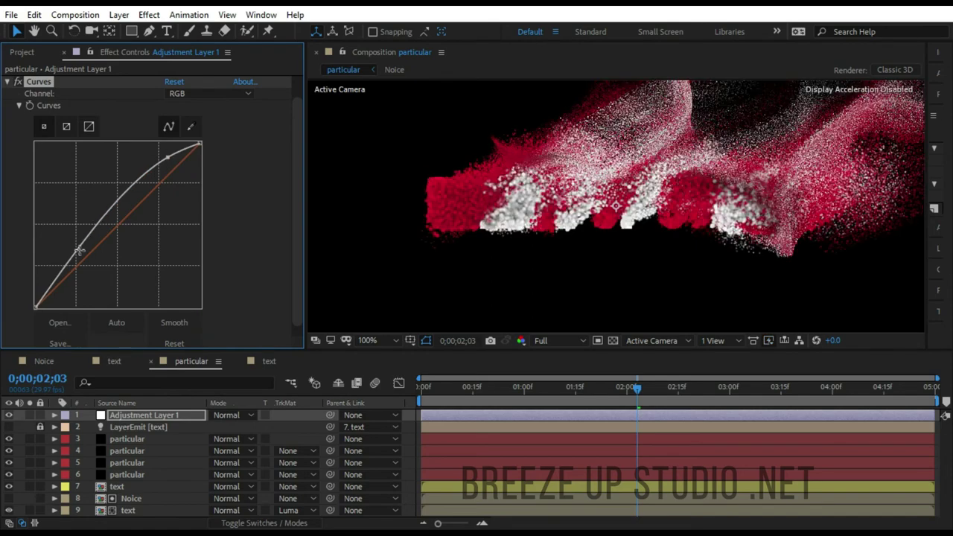
left_click_drag(85, 257, 89, 278)
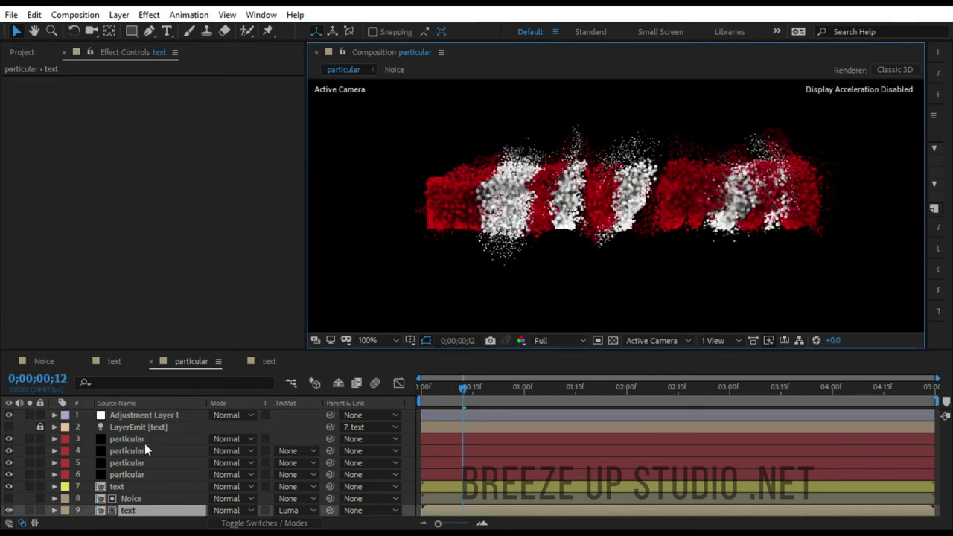
Set the Particular layer's particle Size to 1.2 and start a new composition.
left_click(160, 439)
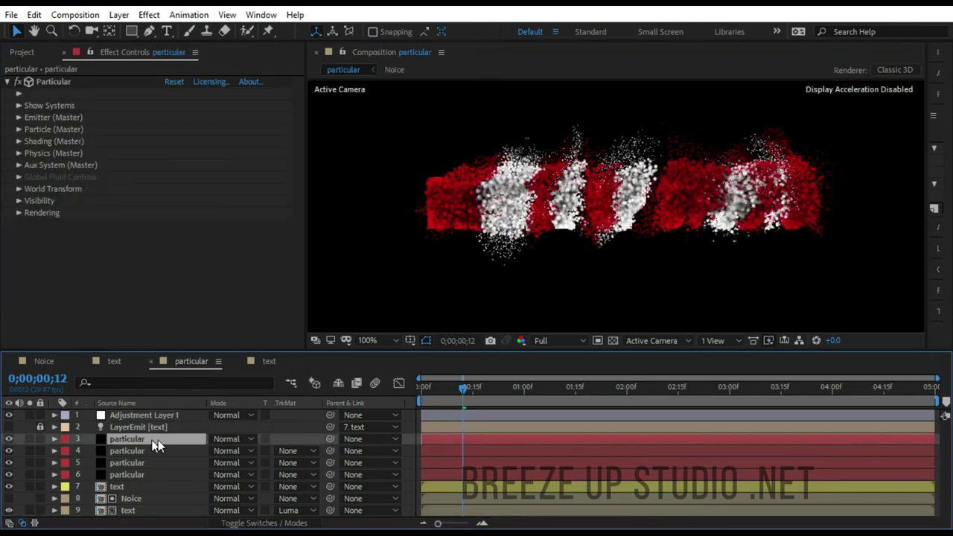
left_click(19, 129)
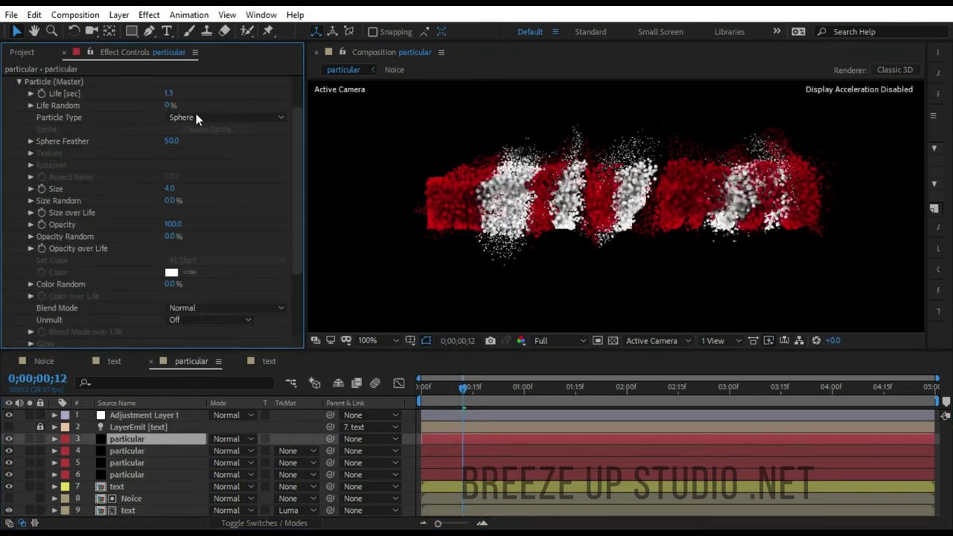
left_click(170, 188)
type("1.2")
key("Return")
scroll(97, 178, "up", 2)
left_click(18, 124)
left_click(74, 14)
left_click(89, 28)
Name the new comp 'main' and add Fog_009d_1.mp4 with the particular comp above it.
type("main")
left_click(566, 431)
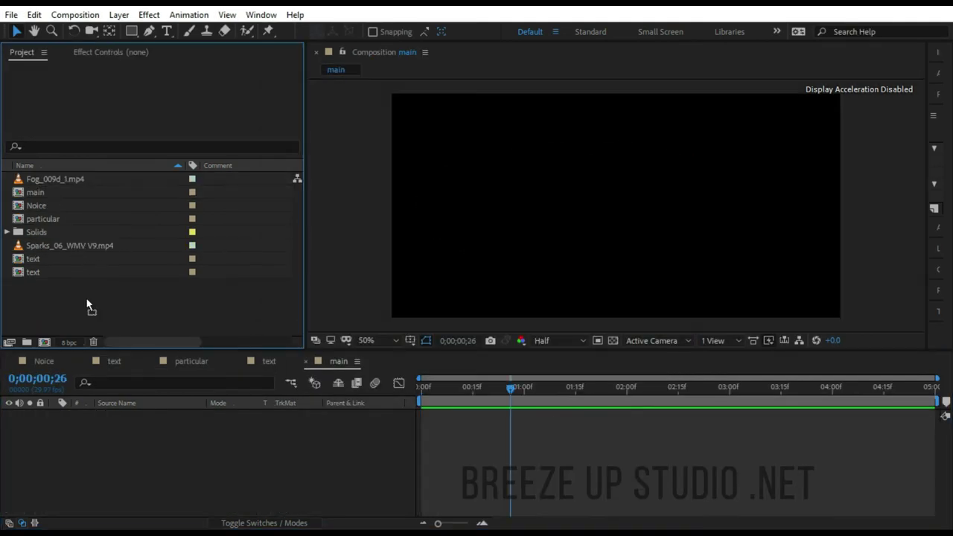
left_click_drag(45, 179, 513, 417)
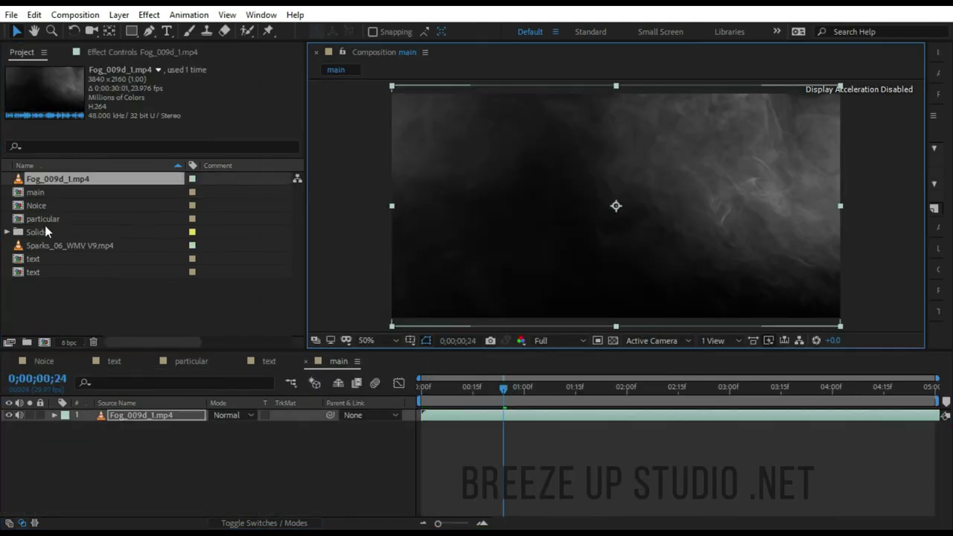
left_click_drag(43, 219, 119, 413)
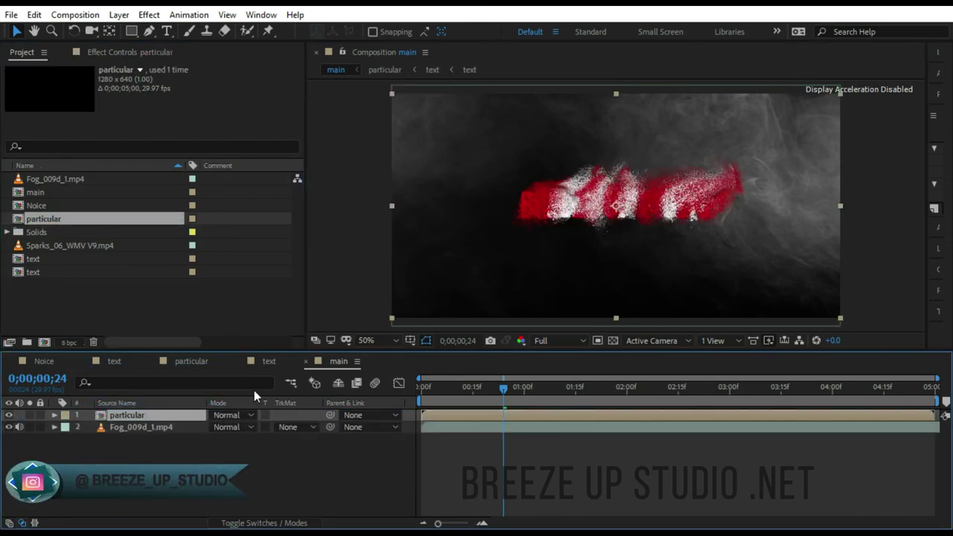
Scale the particle layer to 159% and shift its X position to 578.
key("s")
mouse_move(223, 427)
left_mouse_down()
mouse_move(266, 424)
mouse_move(208, 427)
mouse_move(216, 431)
left_mouse_up()
key("p")
left_click(55, 416)
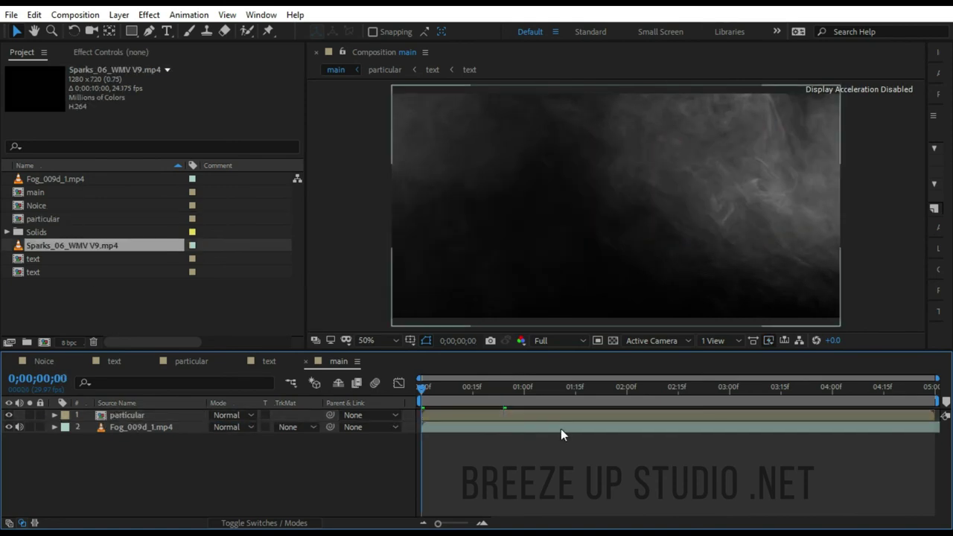
Create a new black solid layer named flimber.
right_click(263, 497)
mouse_move(335, 330)
left_click(481, 368)
type("flimber")
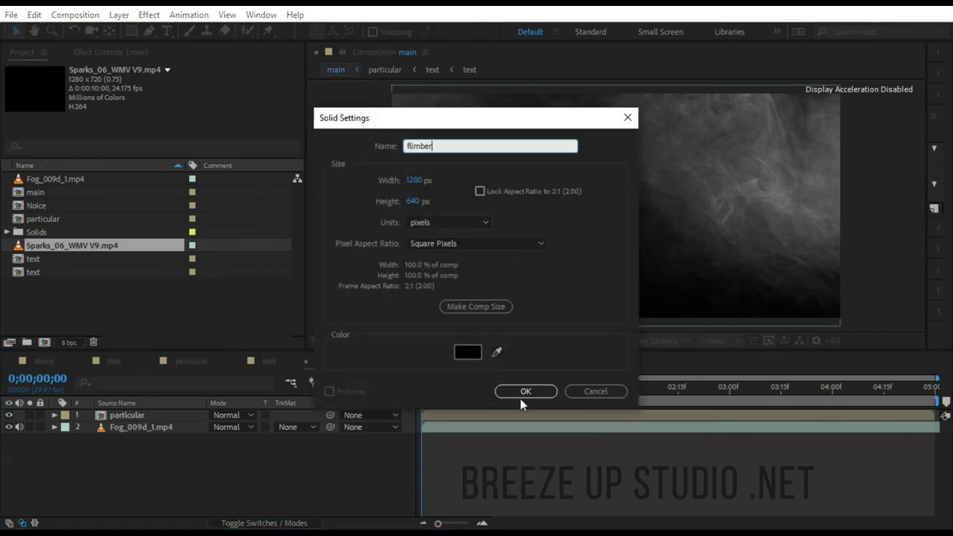
left_click(525, 391)
Draw a Subtract rectangle mask on flimber to form letterbox bars, then preview.
left_click(131, 31)
left_click_drag(349, 104, 893, 304)
left_click(227, 438)
left_click(249, 362)
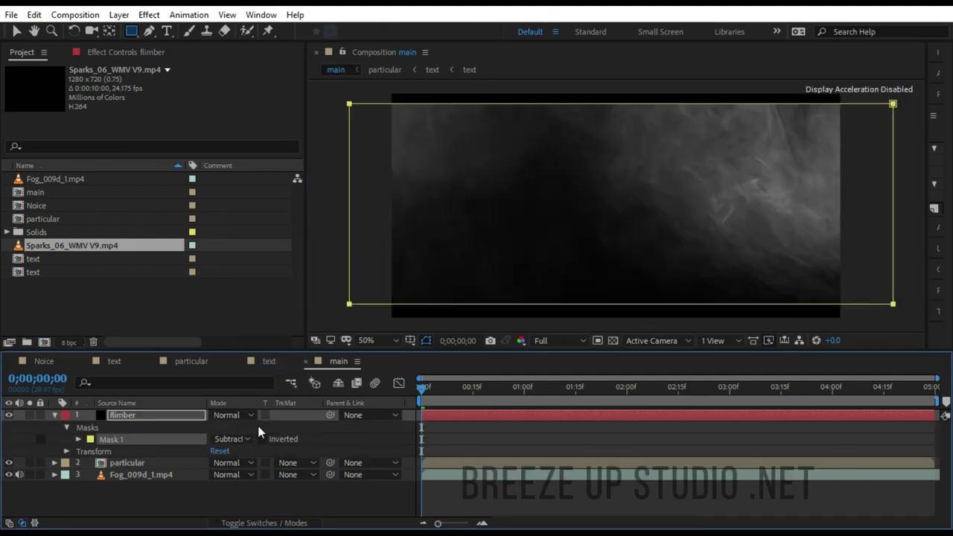
left_click(55, 415)
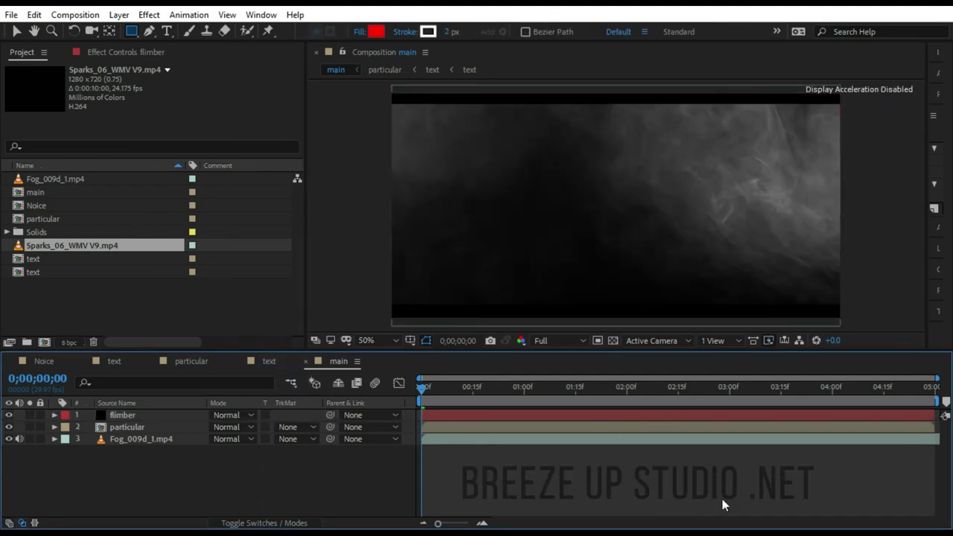
key("space")
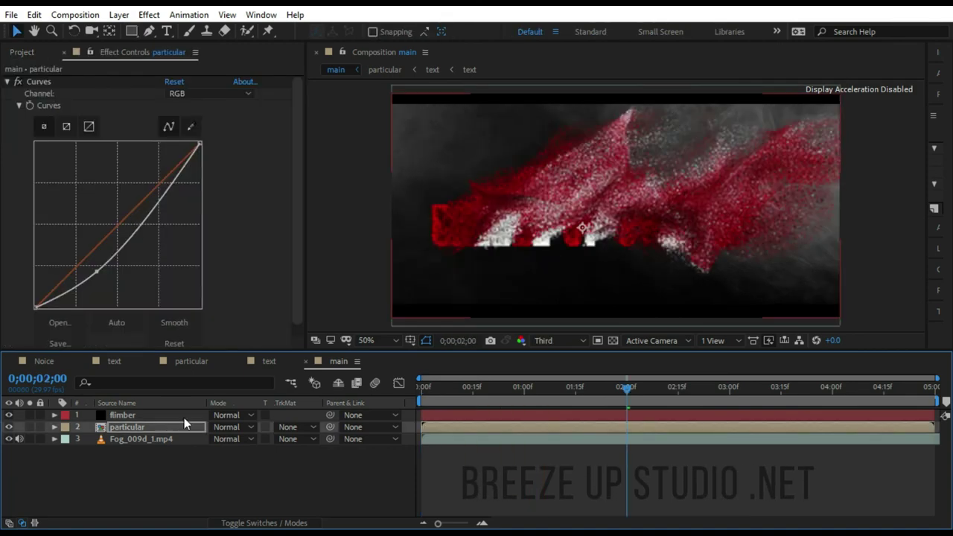
In the text comp, replace the title BREEZE UP STUDIO with AFTER EFFECTS.
left_click(269, 361)
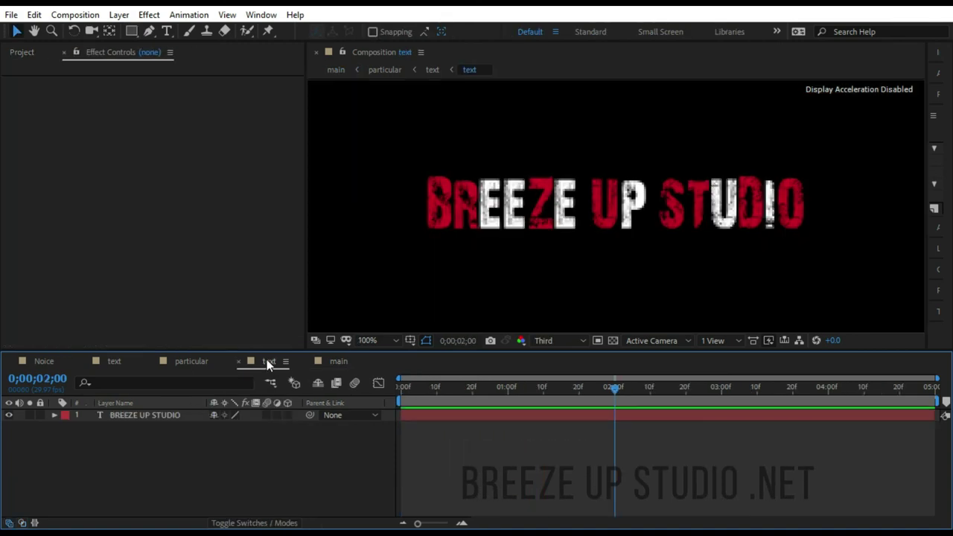
double_click(149, 415)
type("AF")
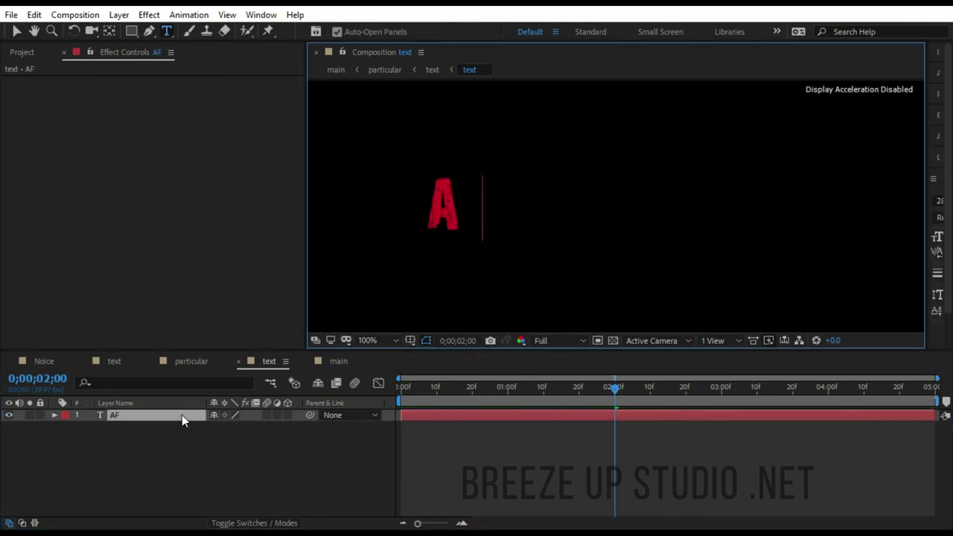
type("TER EFFECTS")
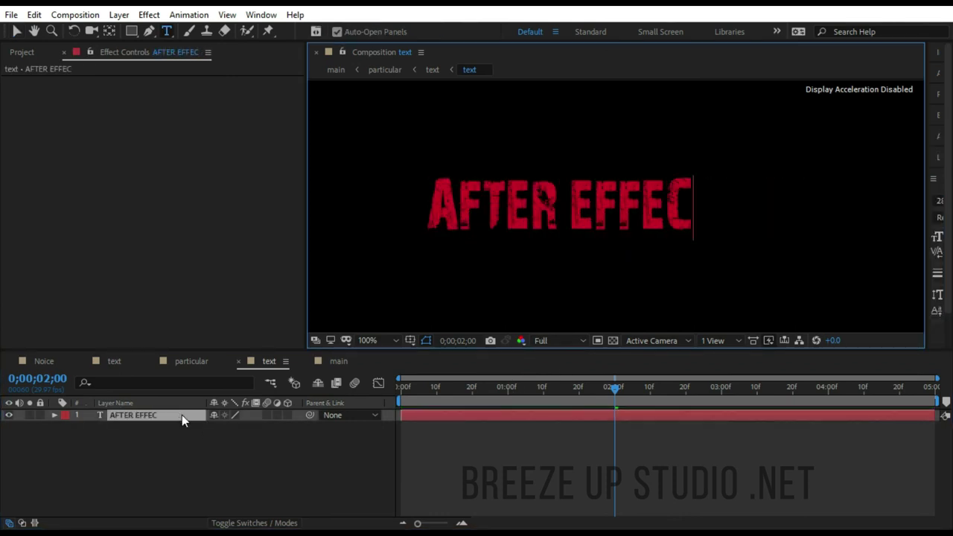
left_click(16, 34)
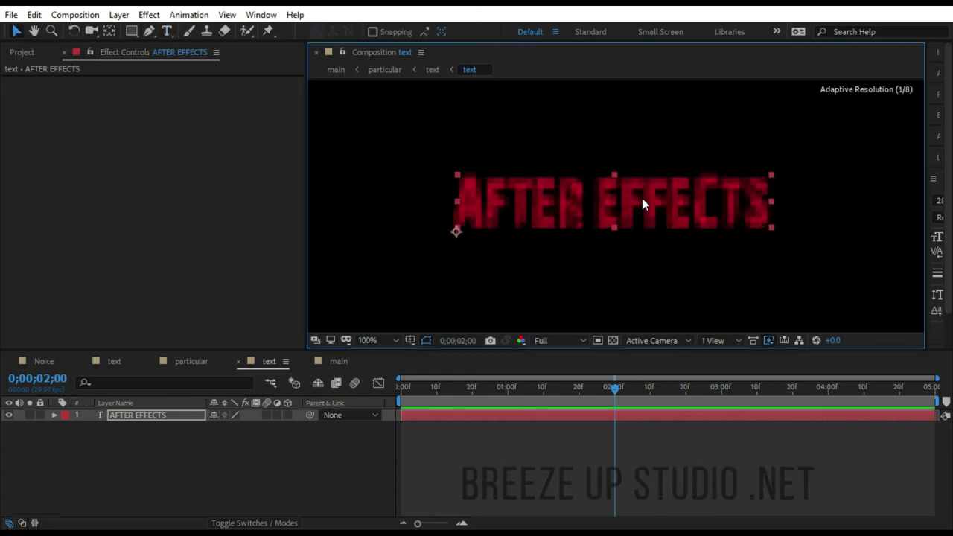
Back in the main comp, play the preview and jump near the animation's end.
left_click(341, 362)
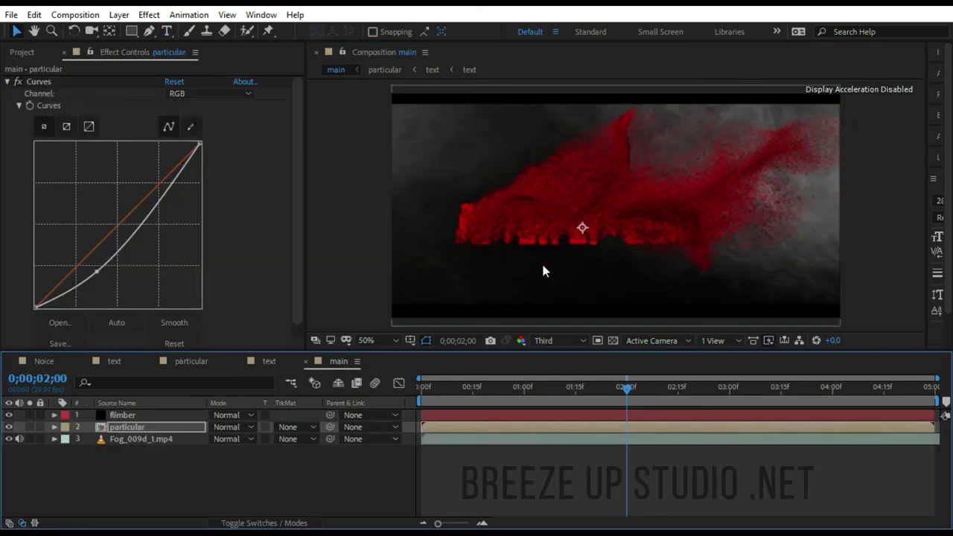
key("space")
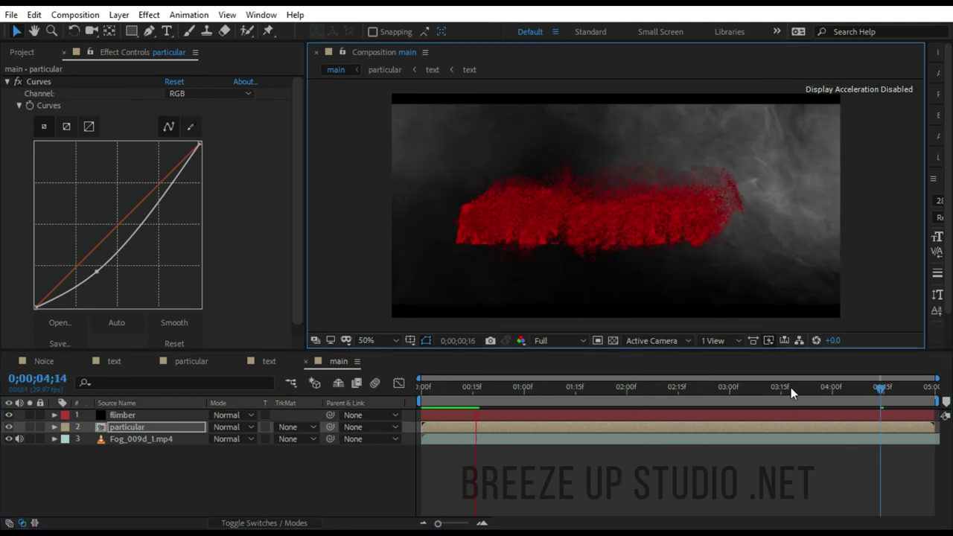
left_click(922, 388)
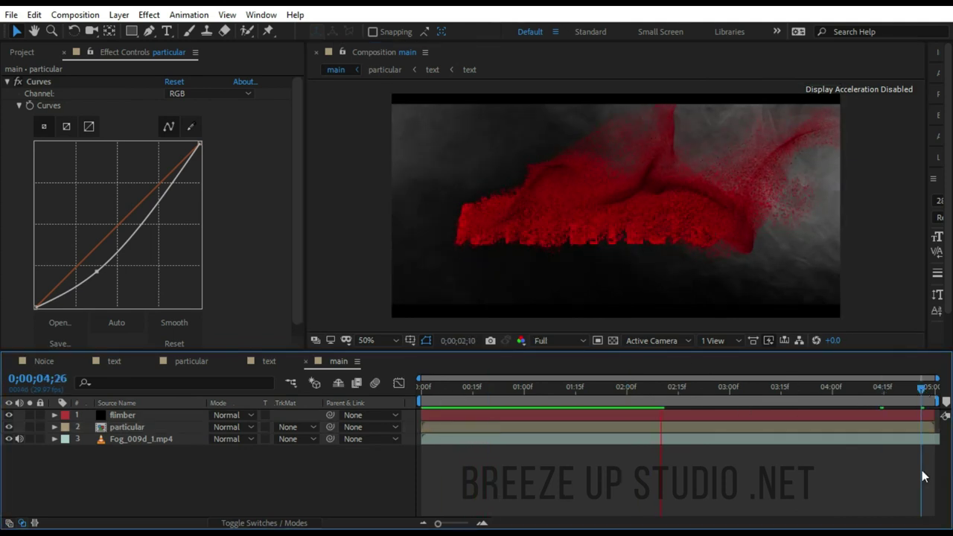